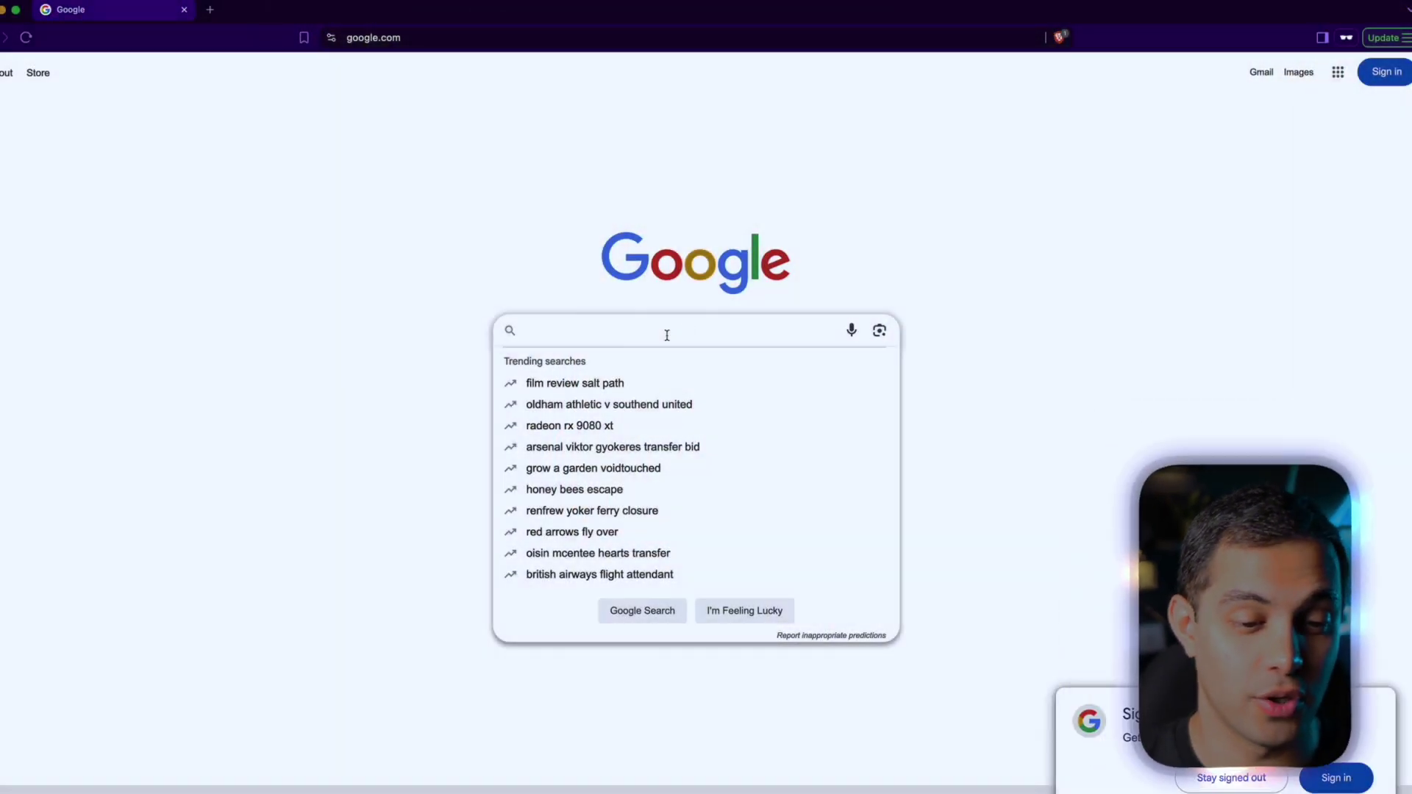
Search Google and open Gemini's sponsored Veo 3 overview page.
{"action": "type", "text": "google"}
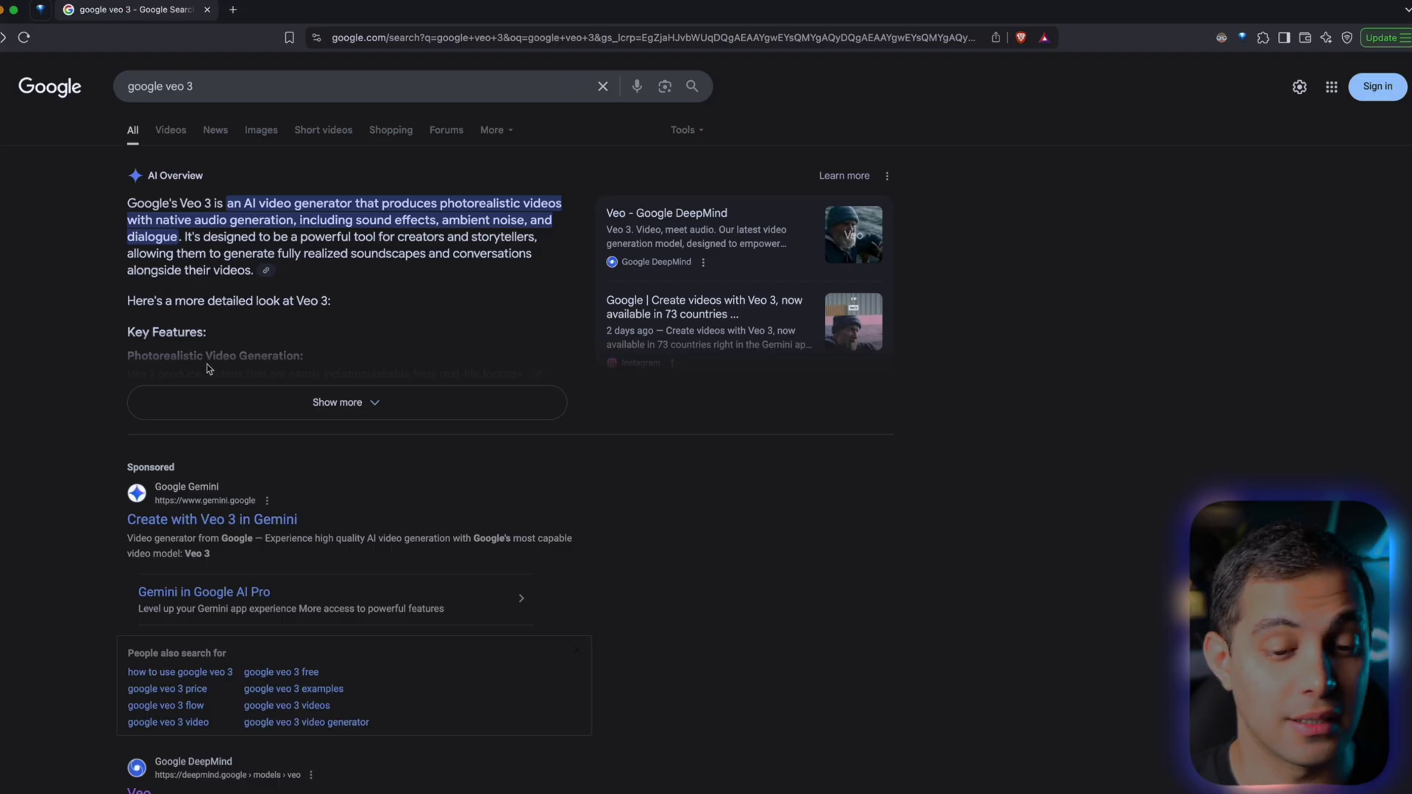
{"action": "scroll", "coordinate": [206, 364], "scroll_direction": "down", "scroll_amount": 1}
{"action": "left_click", "coordinate": [250, 477]}
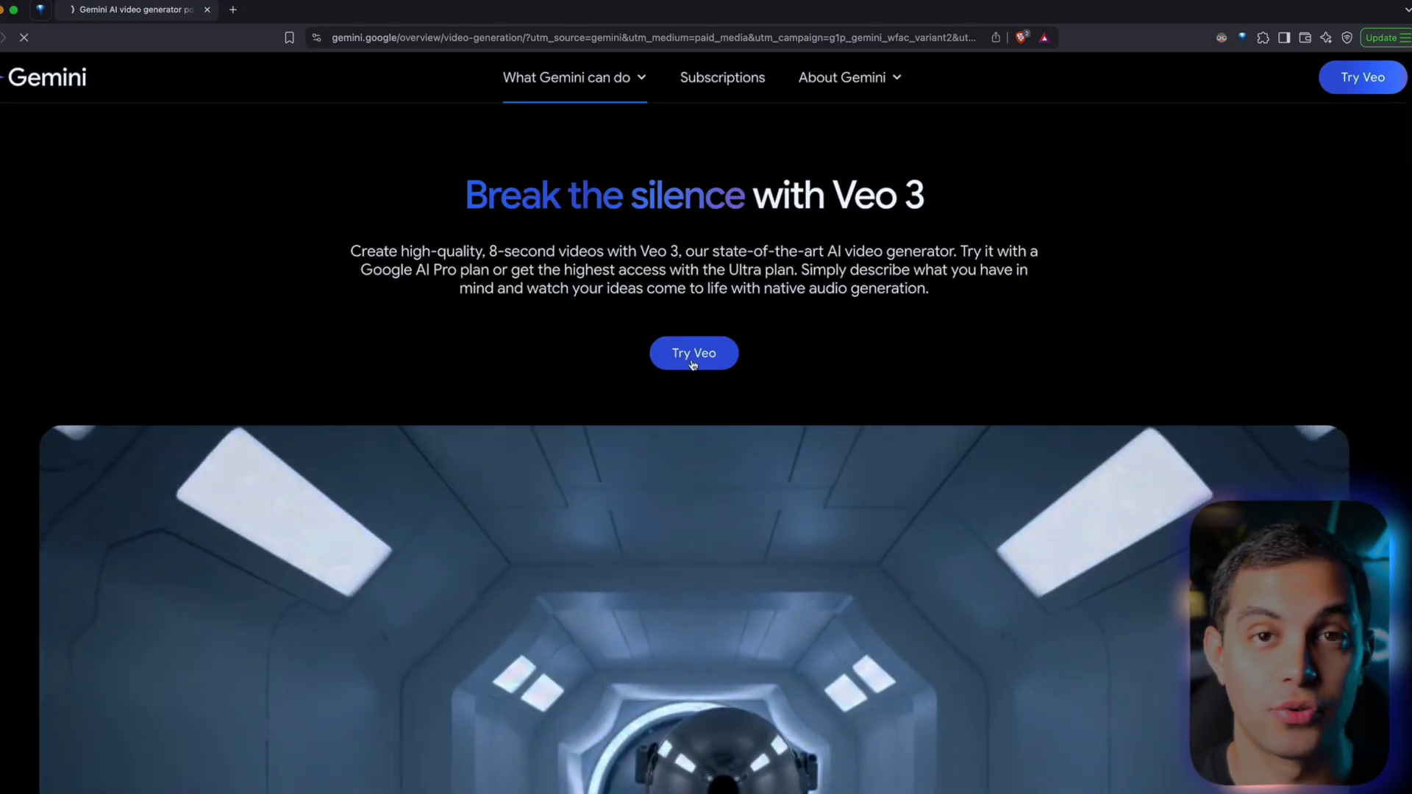
Browse the Gemini subscription plans and claim the free Google AI Pro student offer.
{"action": "left_click", "coordinate": [693, 354]}
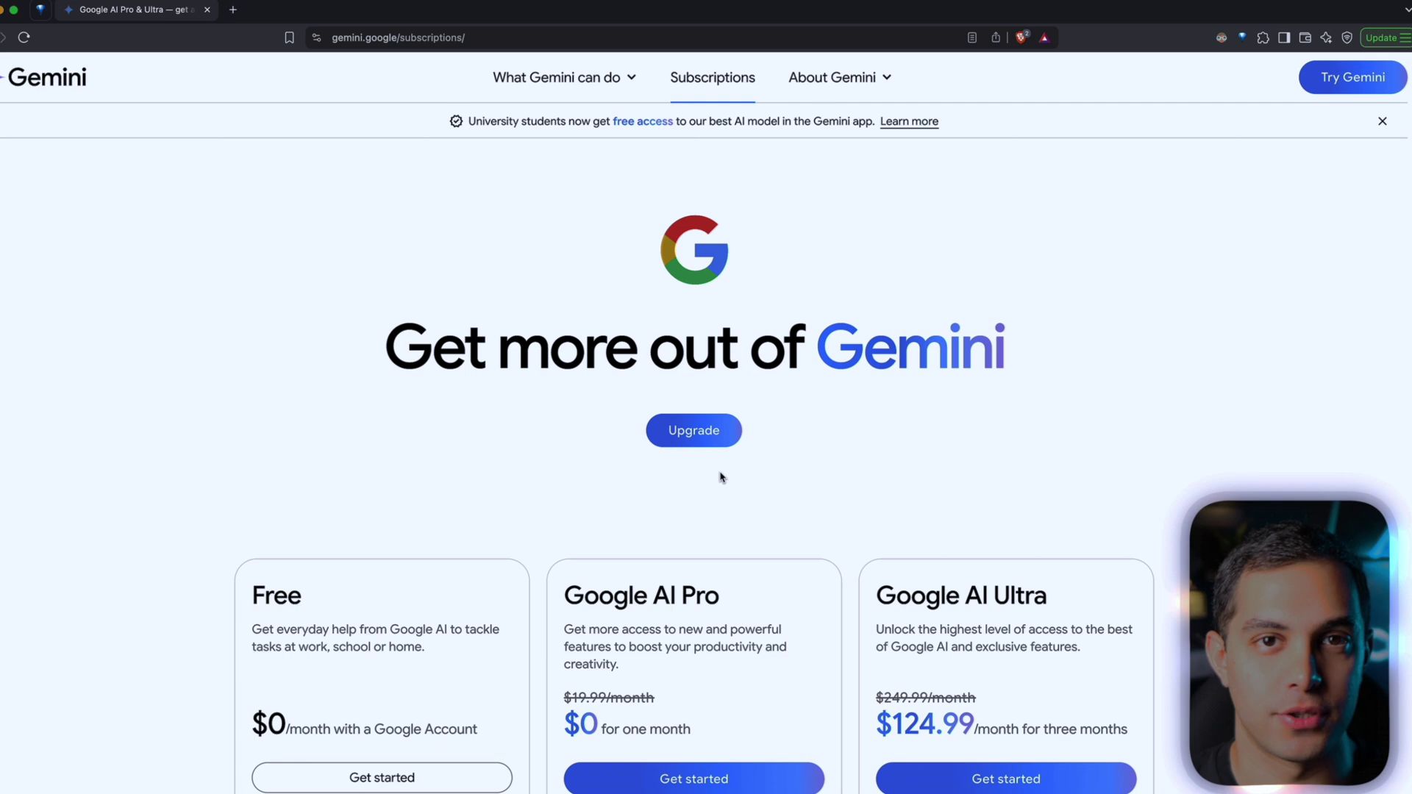
{"action": "scroll", "coordinate": [719, 479], "scroll_direction": "down", "scroll_amount": 4}
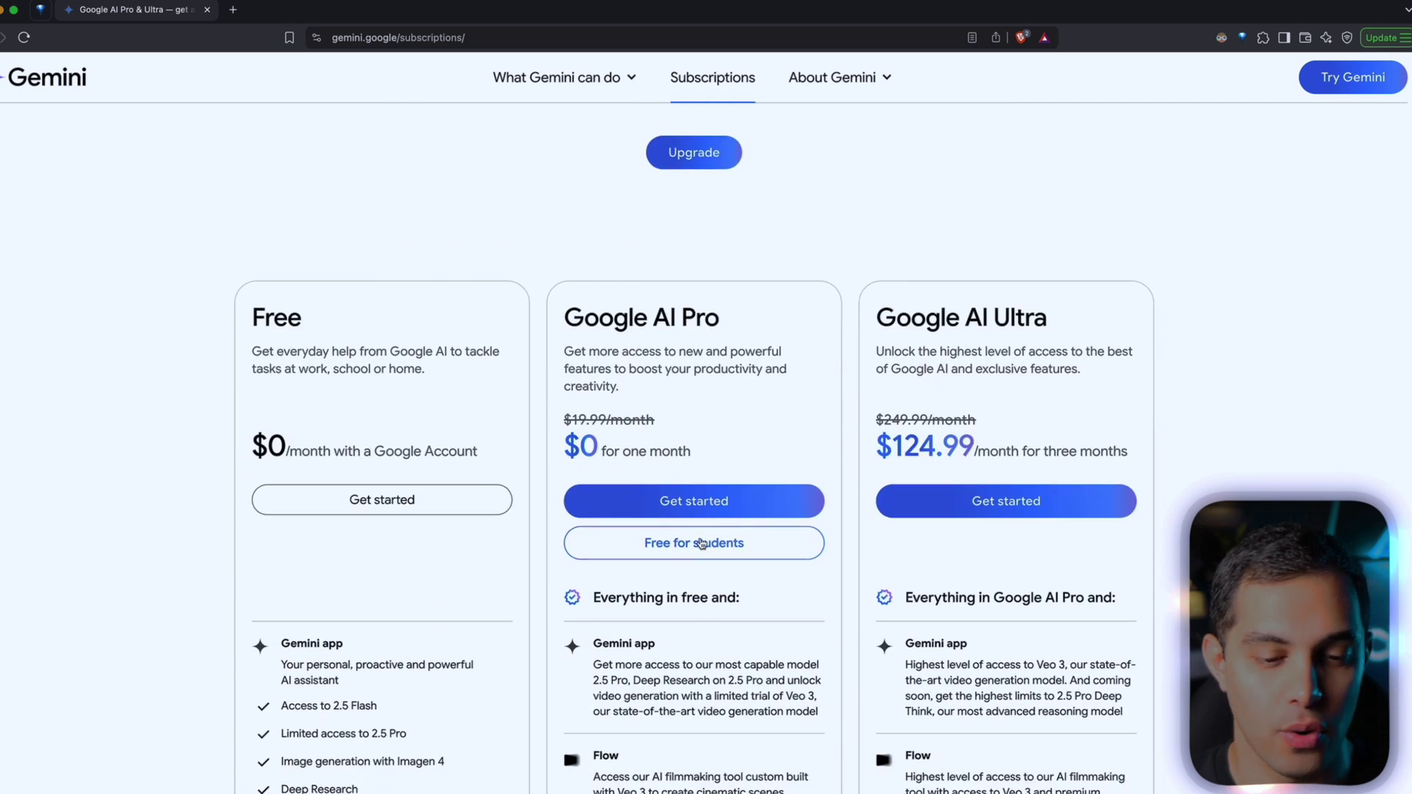
{"action": "scroll", "coordinate": [712, 536], "scroll_direction": "down", "scroll_amount": 1}
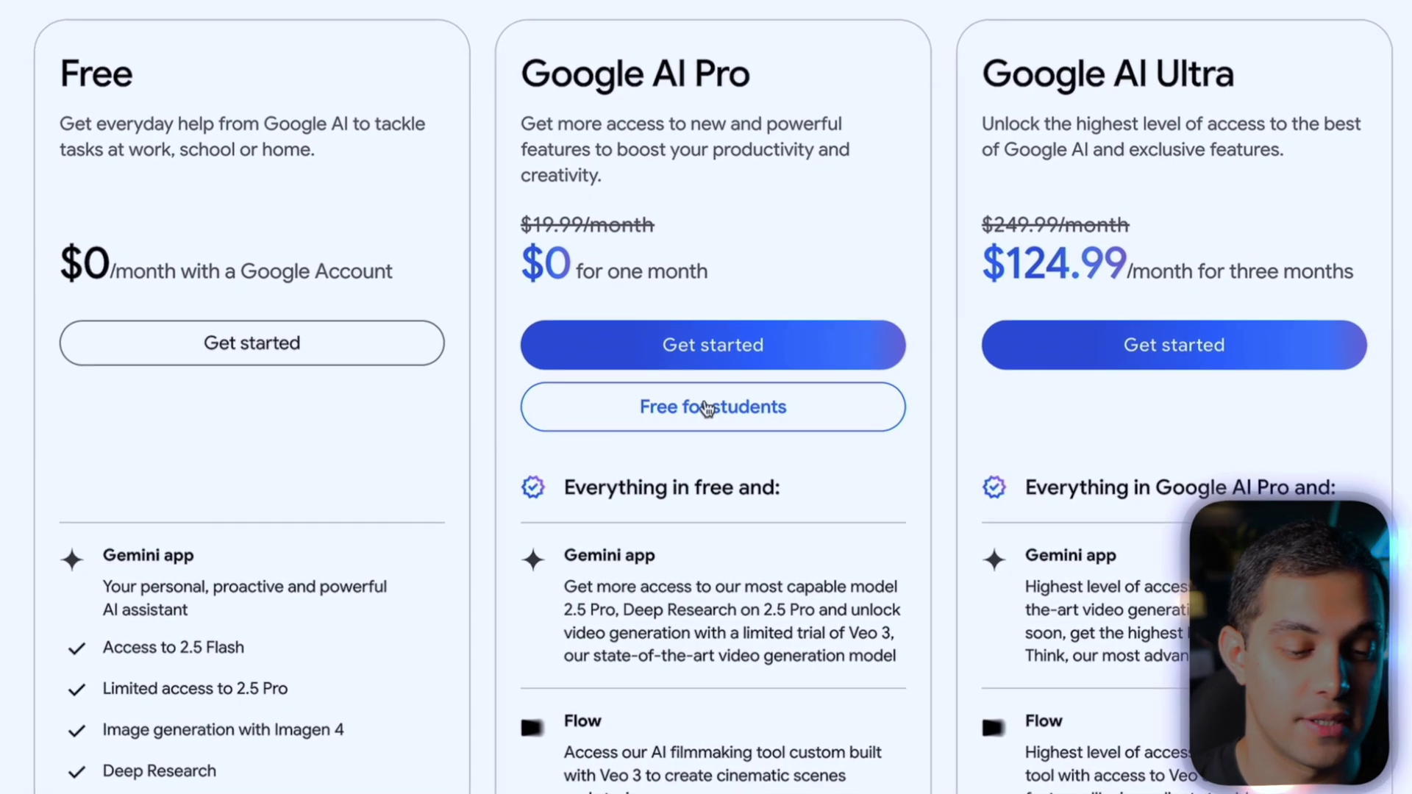
{"action": "left_click", "coordinate": [707, 406]}
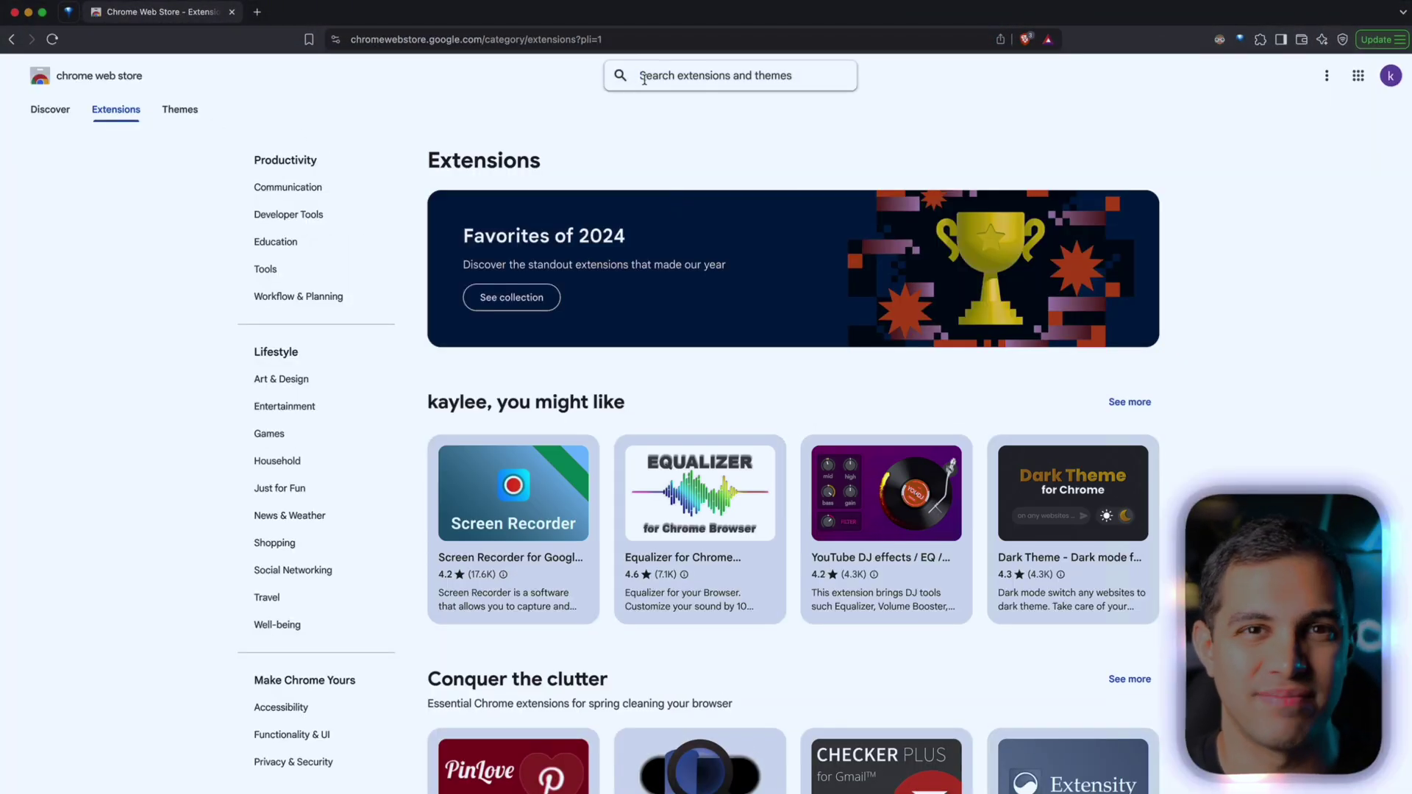
Search the Chrome Web Store for 'vpn' and open the VeePN extension's details.
{"action": "type", "text": "vpn"}
{"action": "key", "text": "Return"}
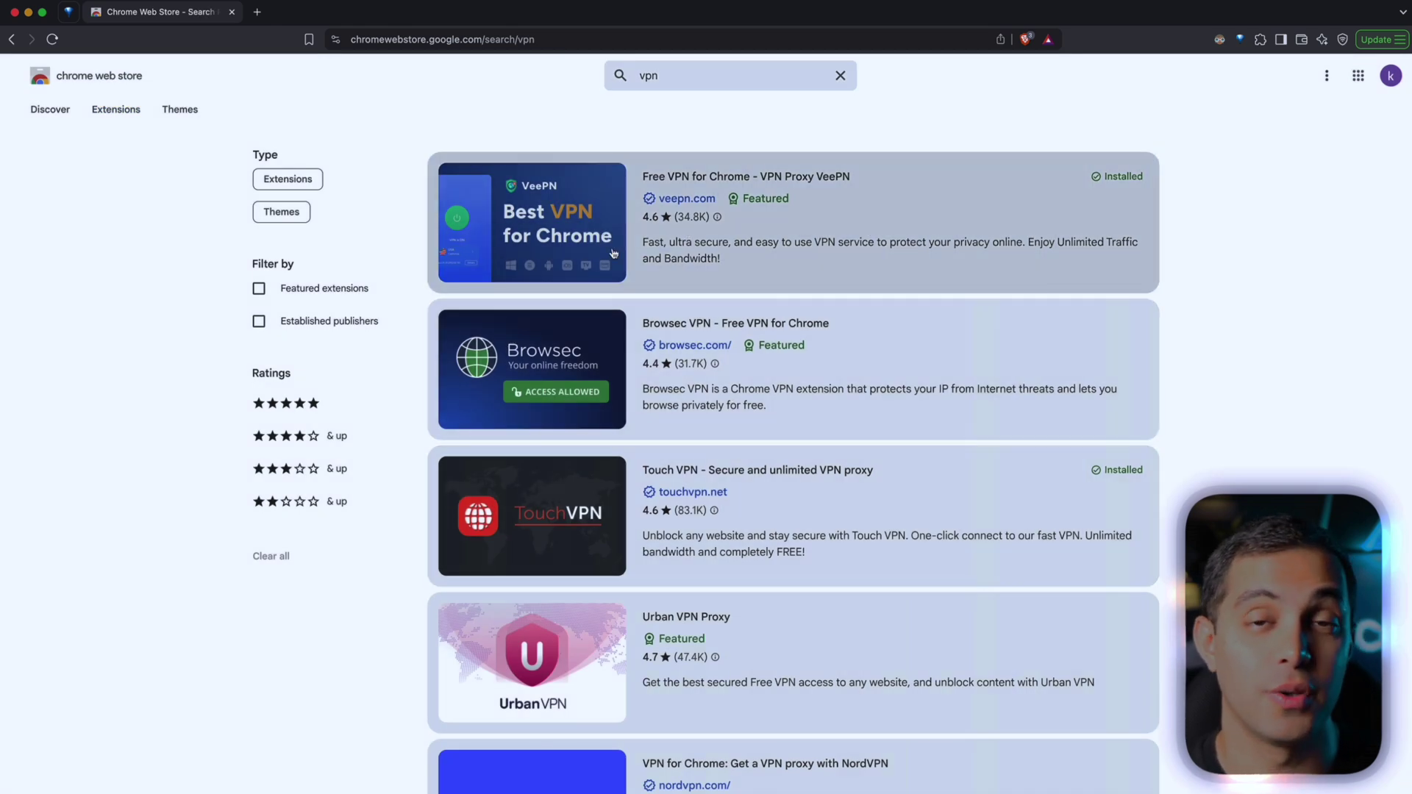
{"action": "left_click", "coordinate": [592, 219]}
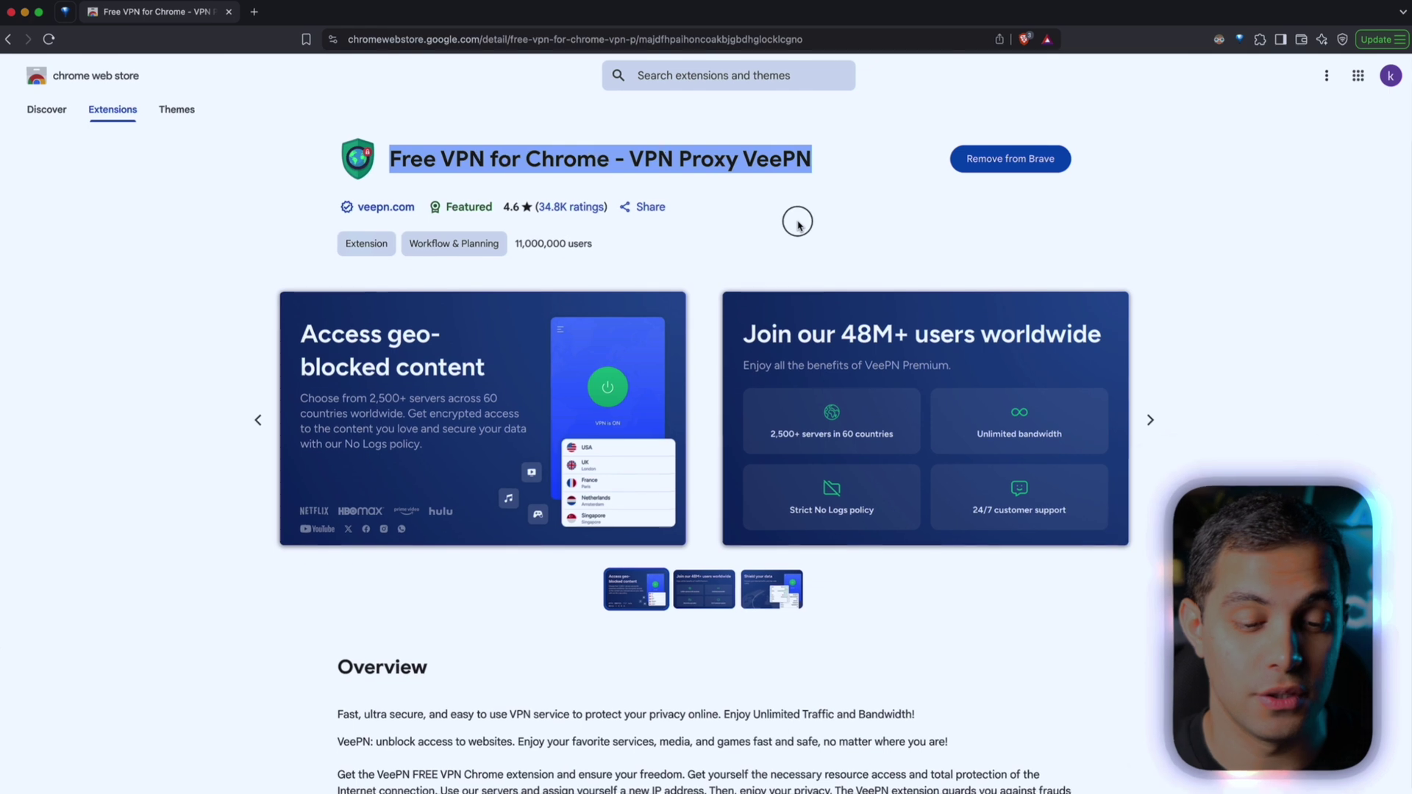
Switch the VeePN server location to USA, Oregon and toggle the VPN connection.
{"action": "left_click", "coordinate": [1259, 38]}
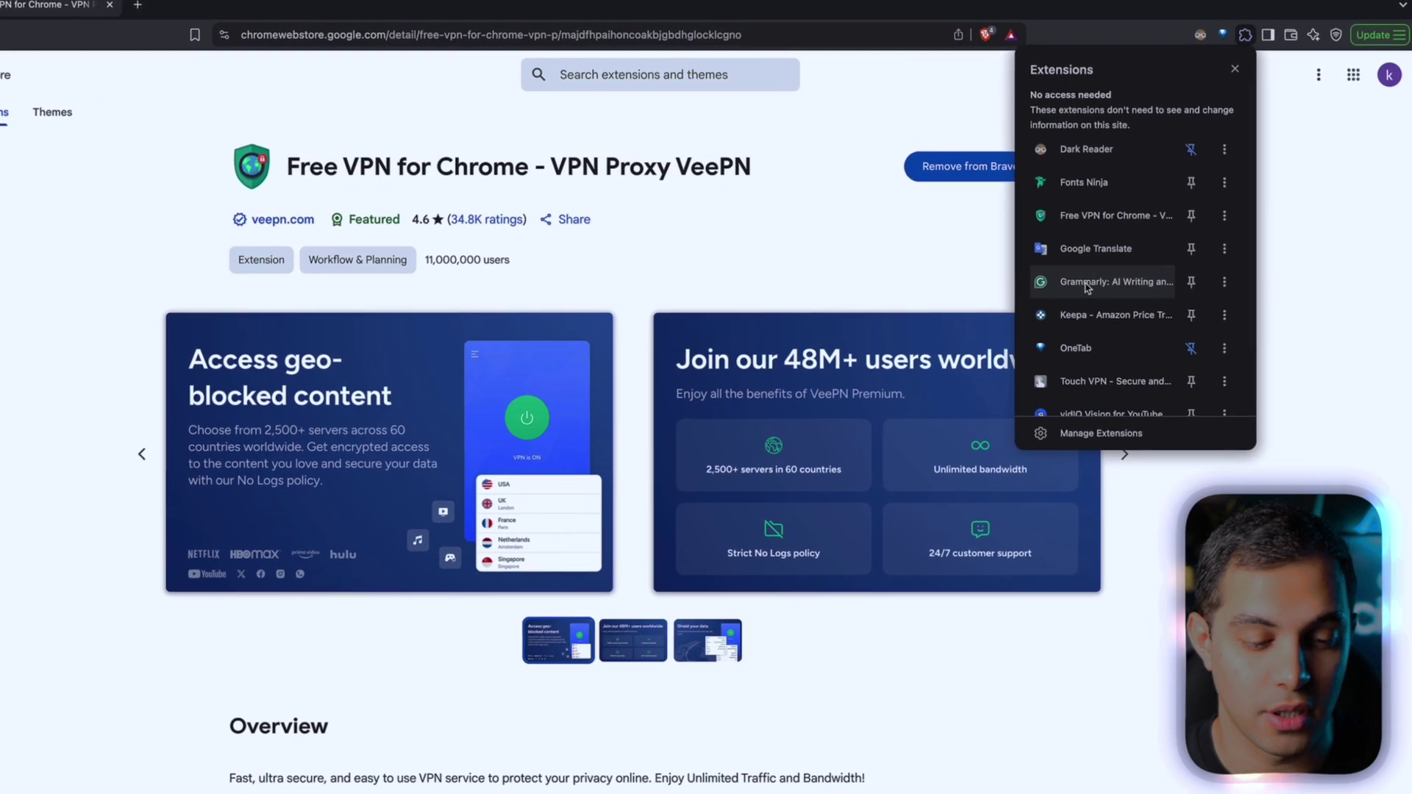
{"action": "left_click", "coordinate": [1102, 216]}
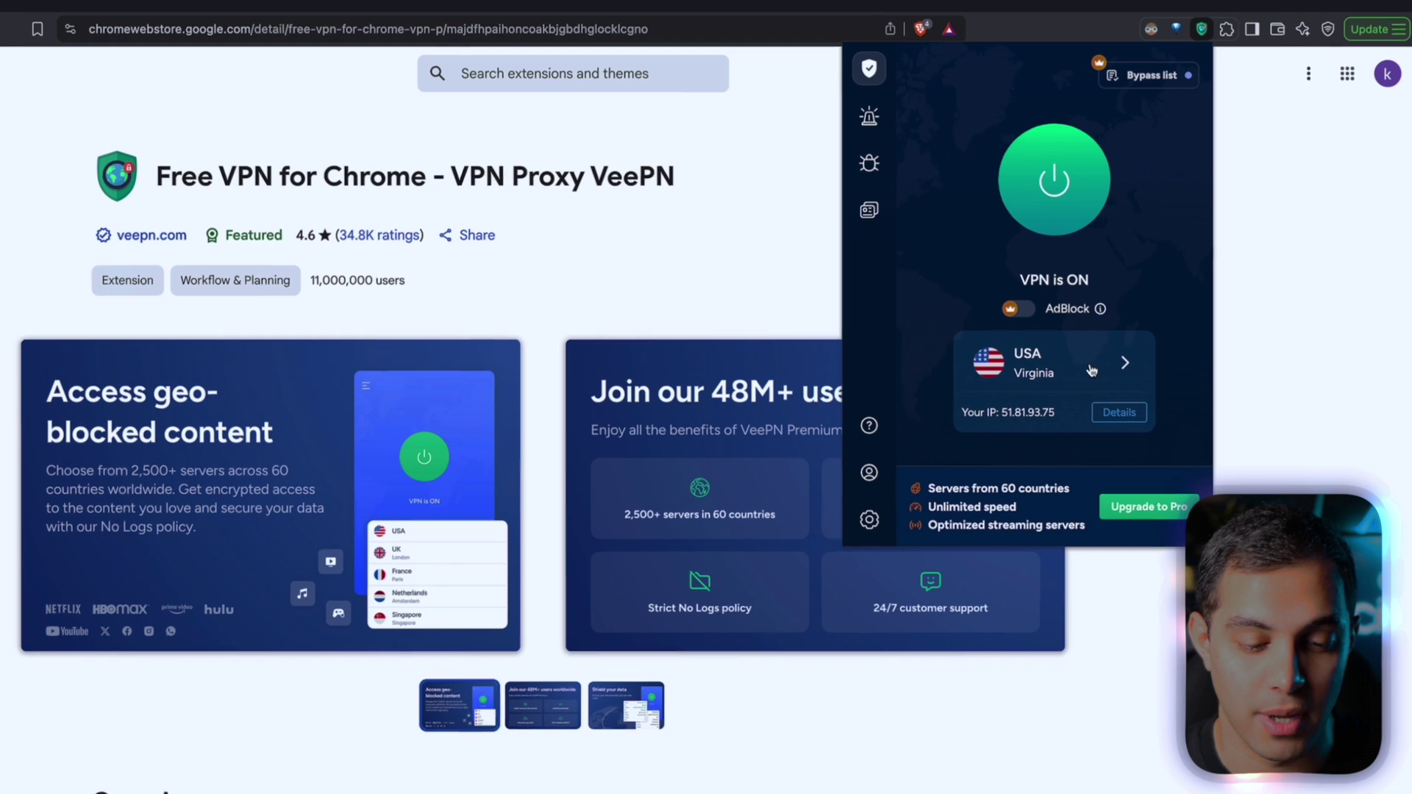
{"action": "left_click", "coordinate": [1103, 371]}
{"action": "scroll", "coordinate": [1004, 378], "scroll_direction": "down", "scroll_amount": 2}
{"action": "left_click", "coordinate": [1030, 368]}
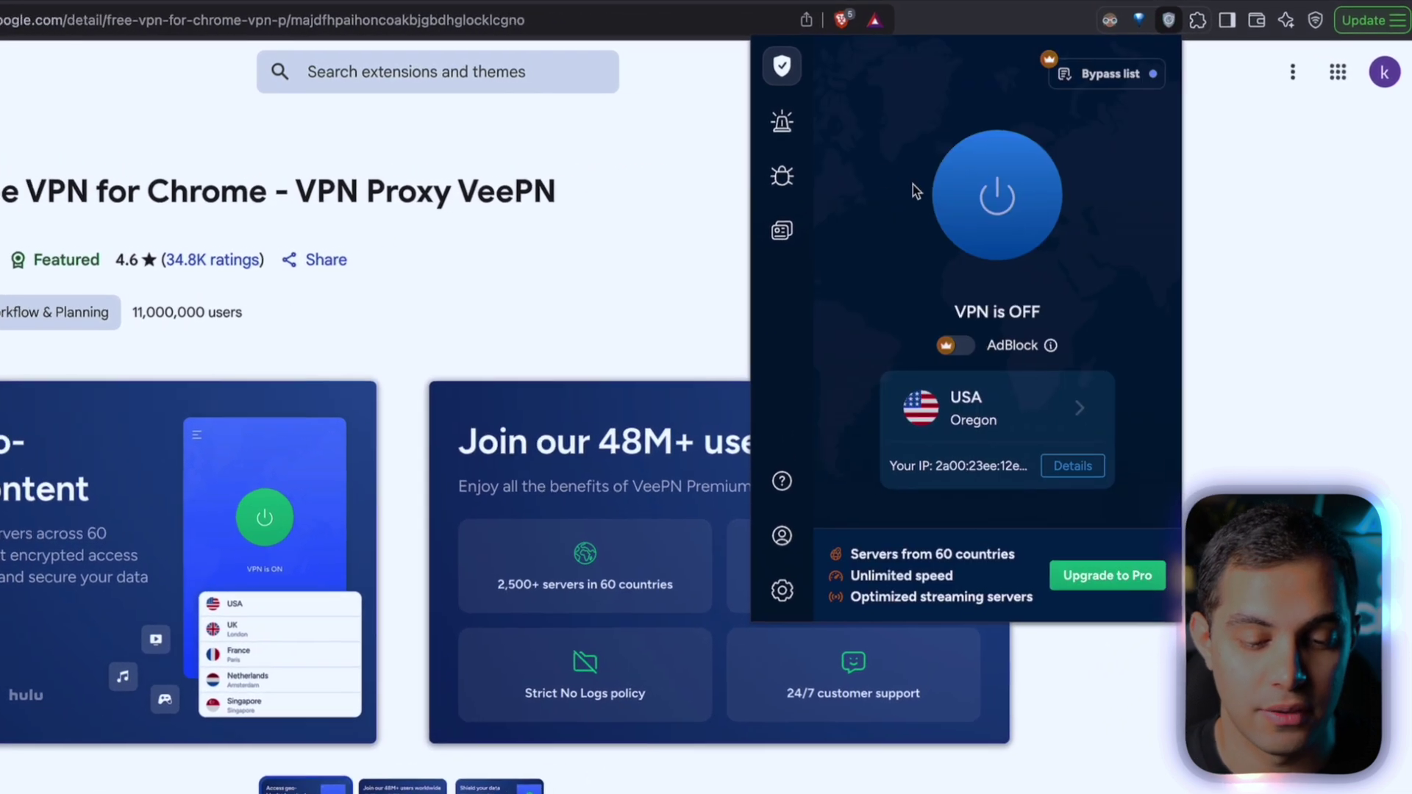
{"action": "left_click", "coordinate": [1029, 193]}
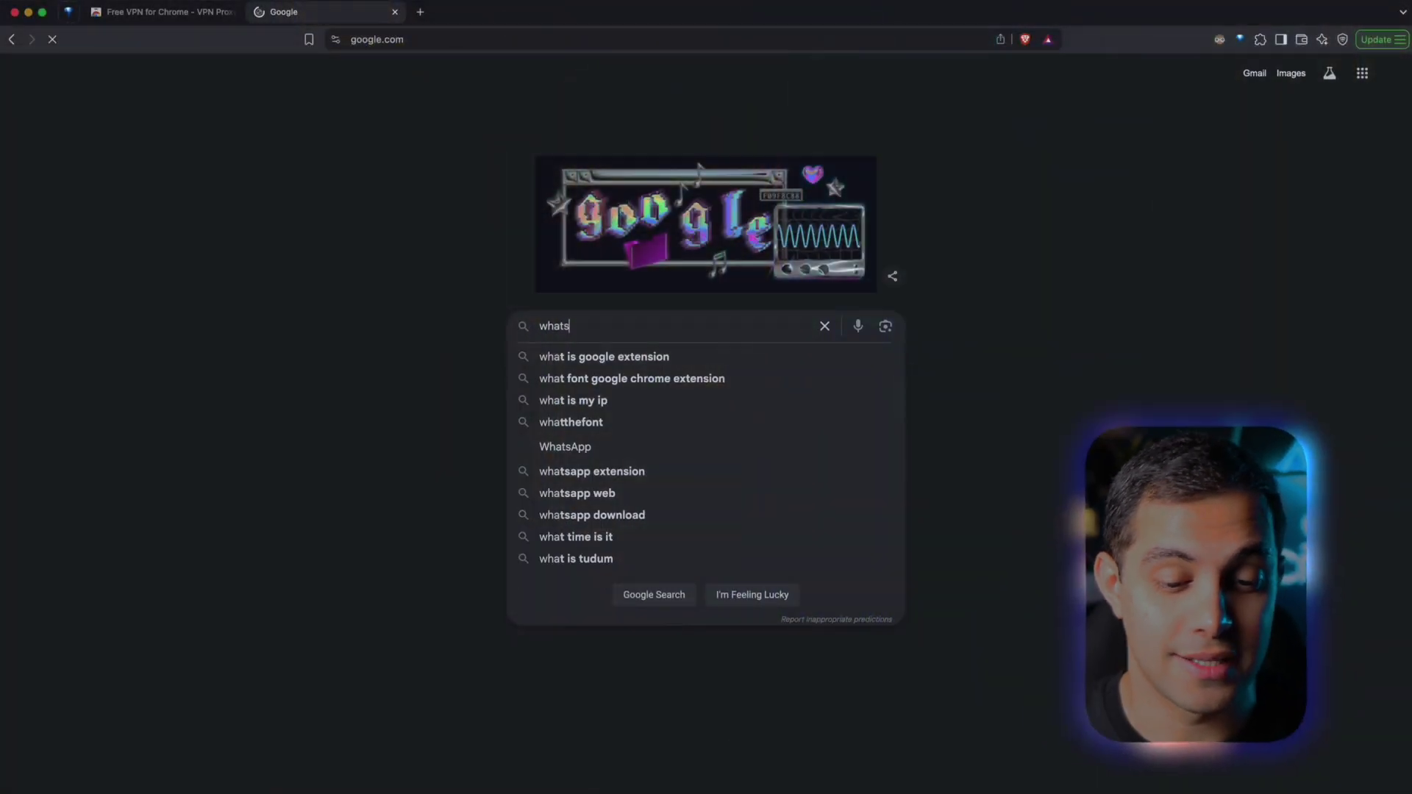
Search 'my ip' to check the IP address, then sign in to Google with the account's passkey.
{"action": "type", "text": "my ip"}
{"action": "key", "text": "Return"}
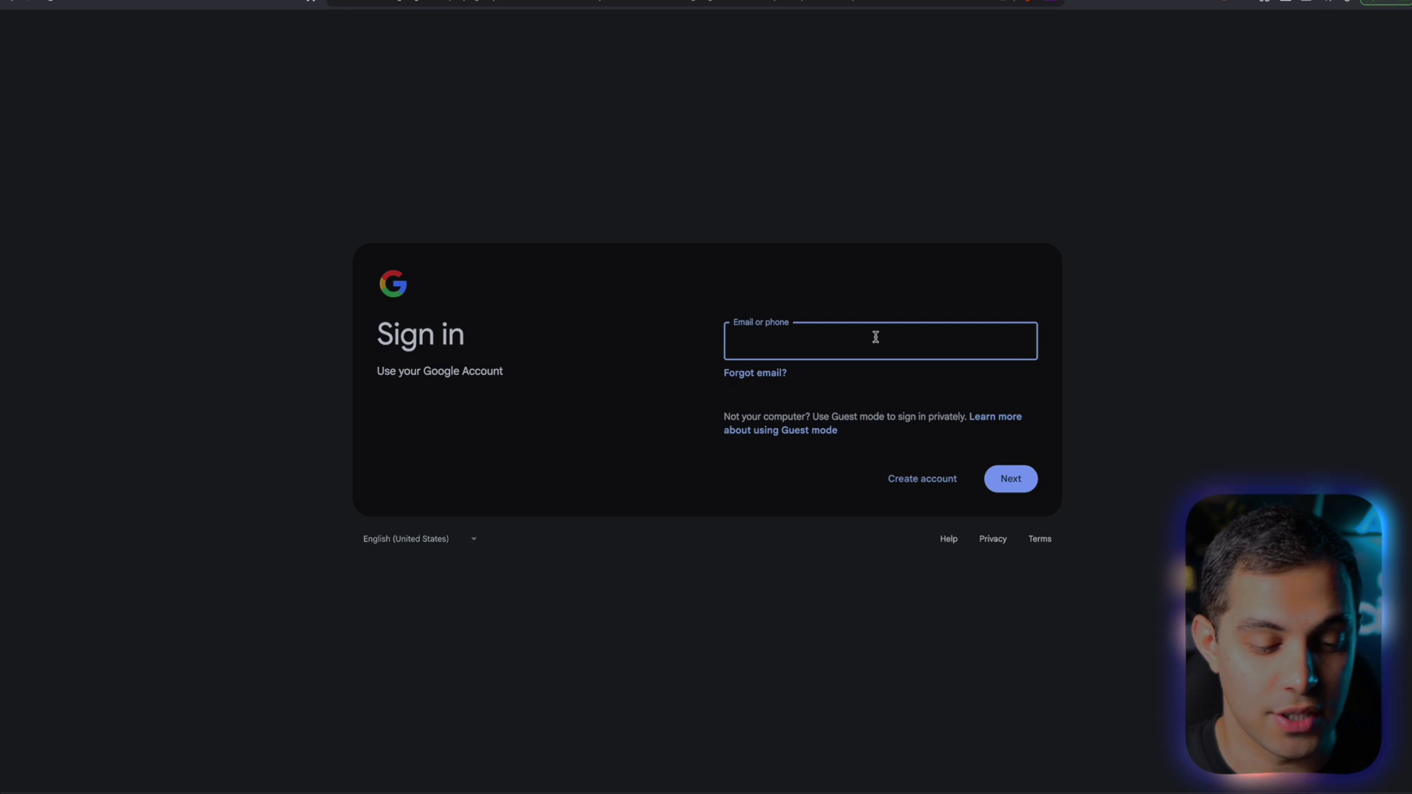
{"action": "left_click", "coordinate": [1026, 482]}
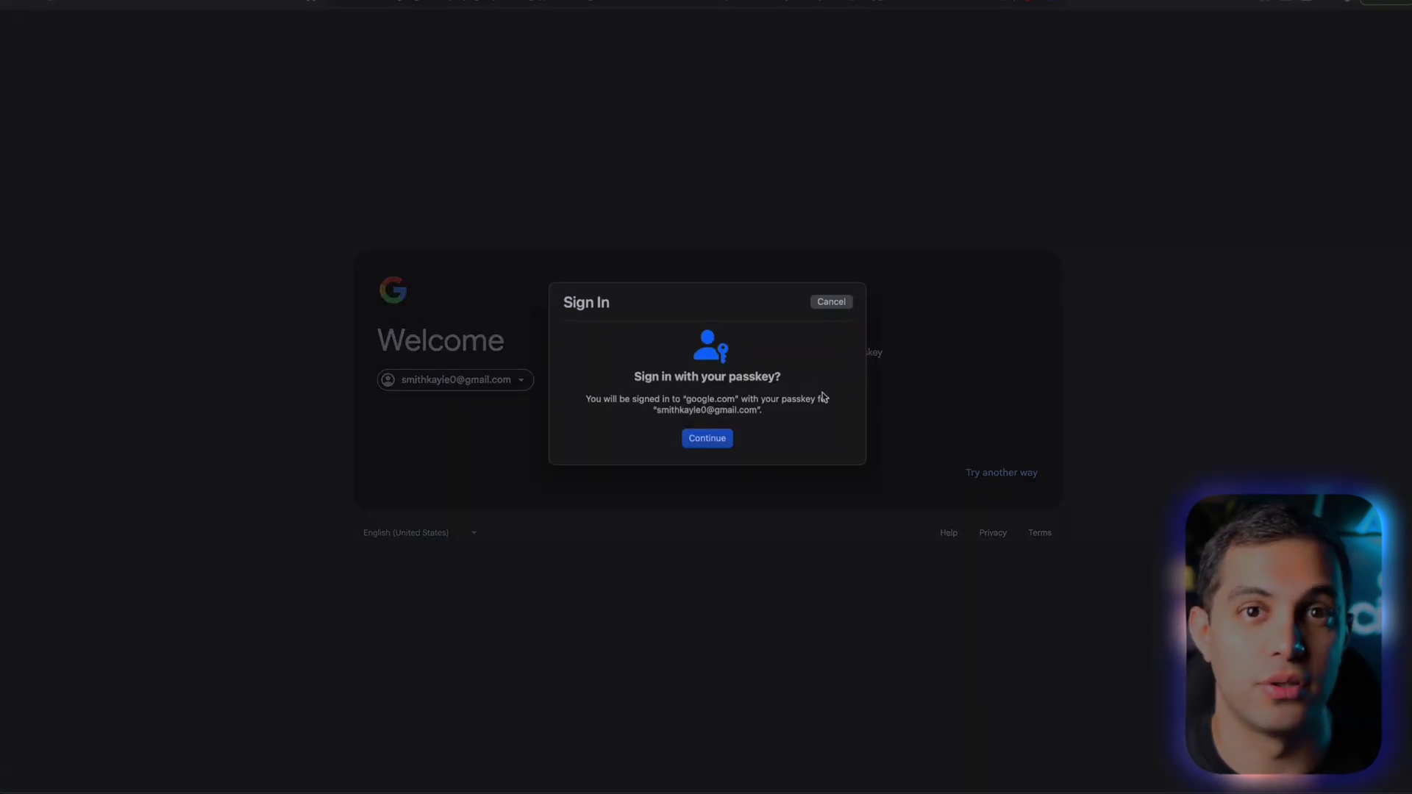
{"action": "left_click", "coordinate": [722, 440]}
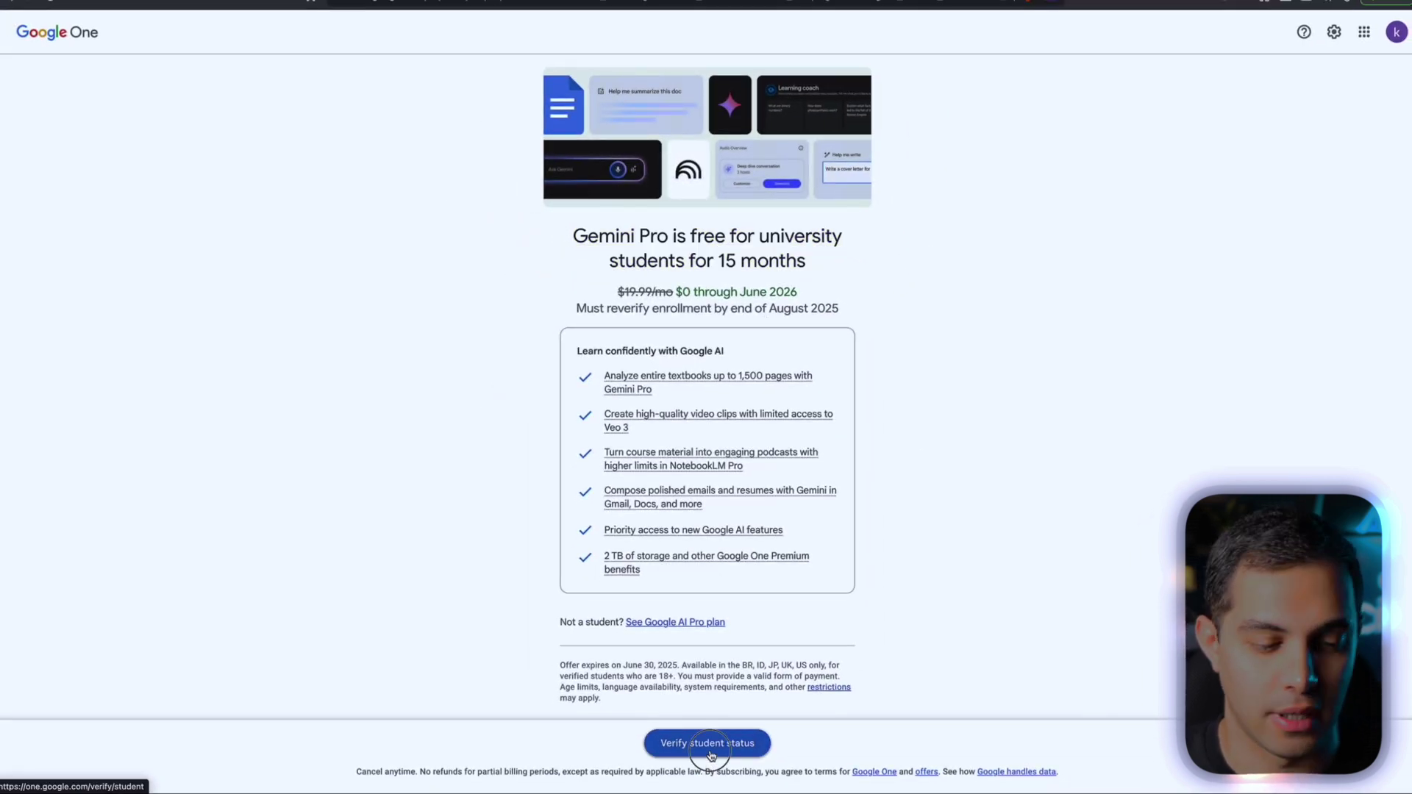
Start Verify student status on the Gemini Pro free student offer page.
{"action": "left_click", "coordinate": [708, 743]}
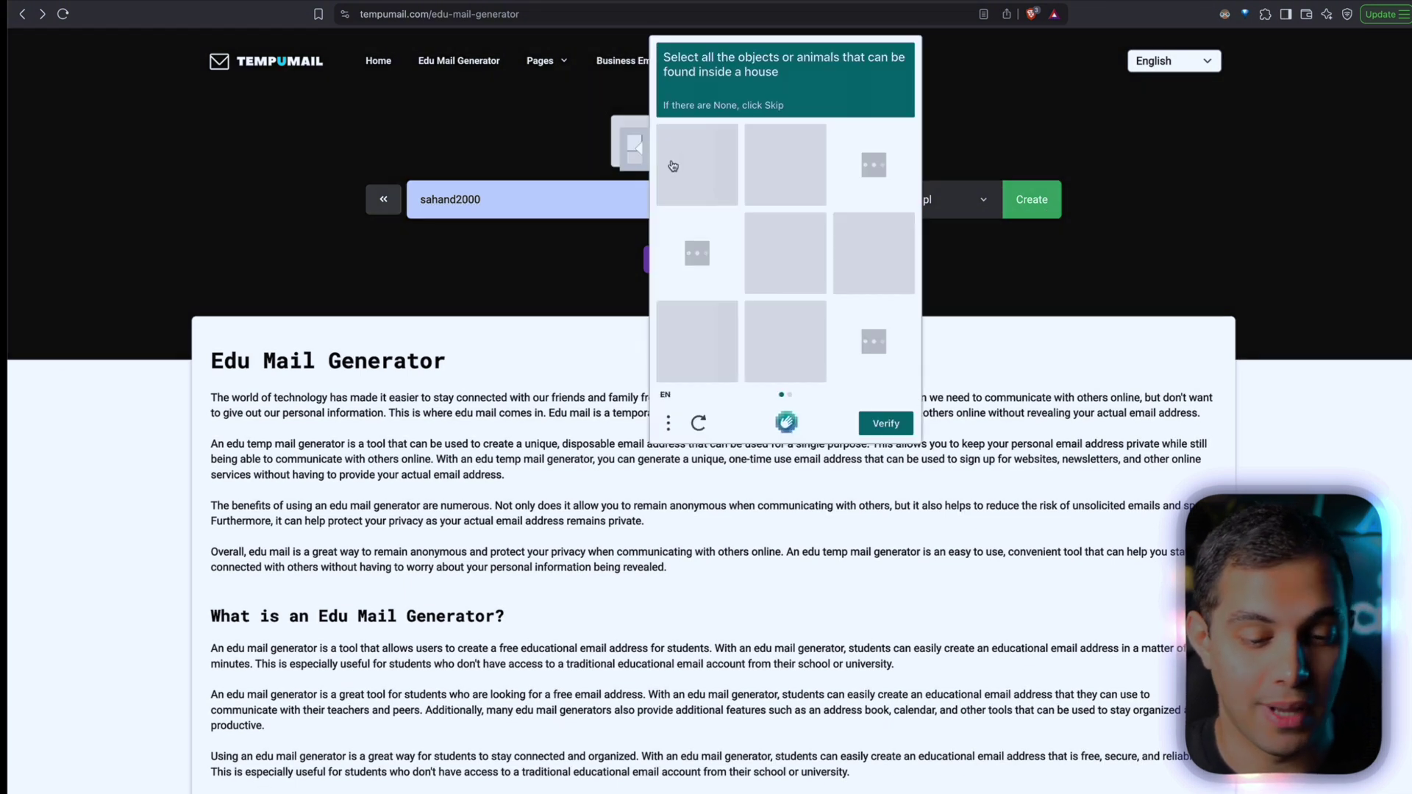
Solve the apple hCaptcha, create a temporary edu mailbox in TempUMail and copy its address.
{"action": "left_click", "coordinate": [697, 252]}
{"action": "left_click", "coordinate": [785, 340]}
{"action": "left_click", "coordinate": [885, 423]}
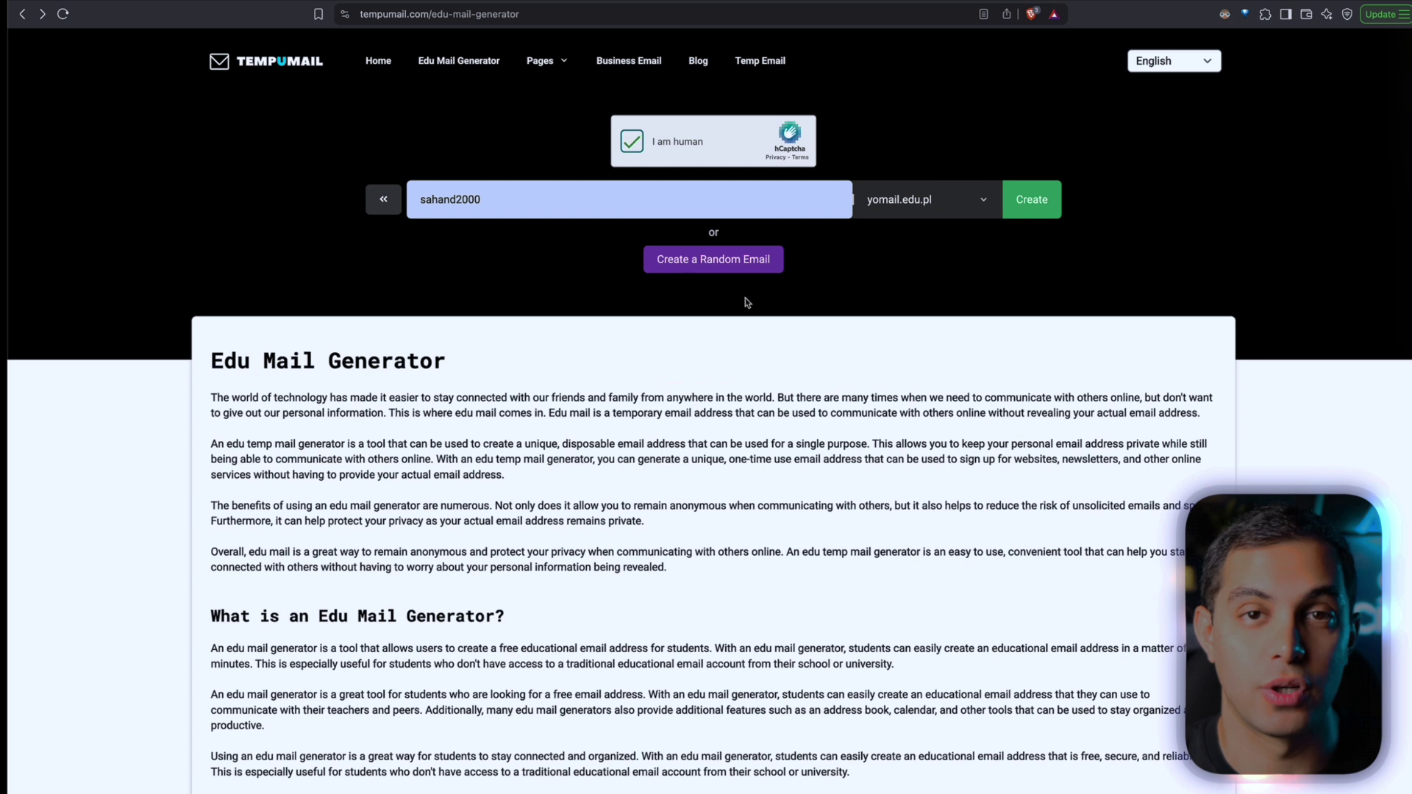
{"action": "left_click", "coordinate": [1037, 211]}
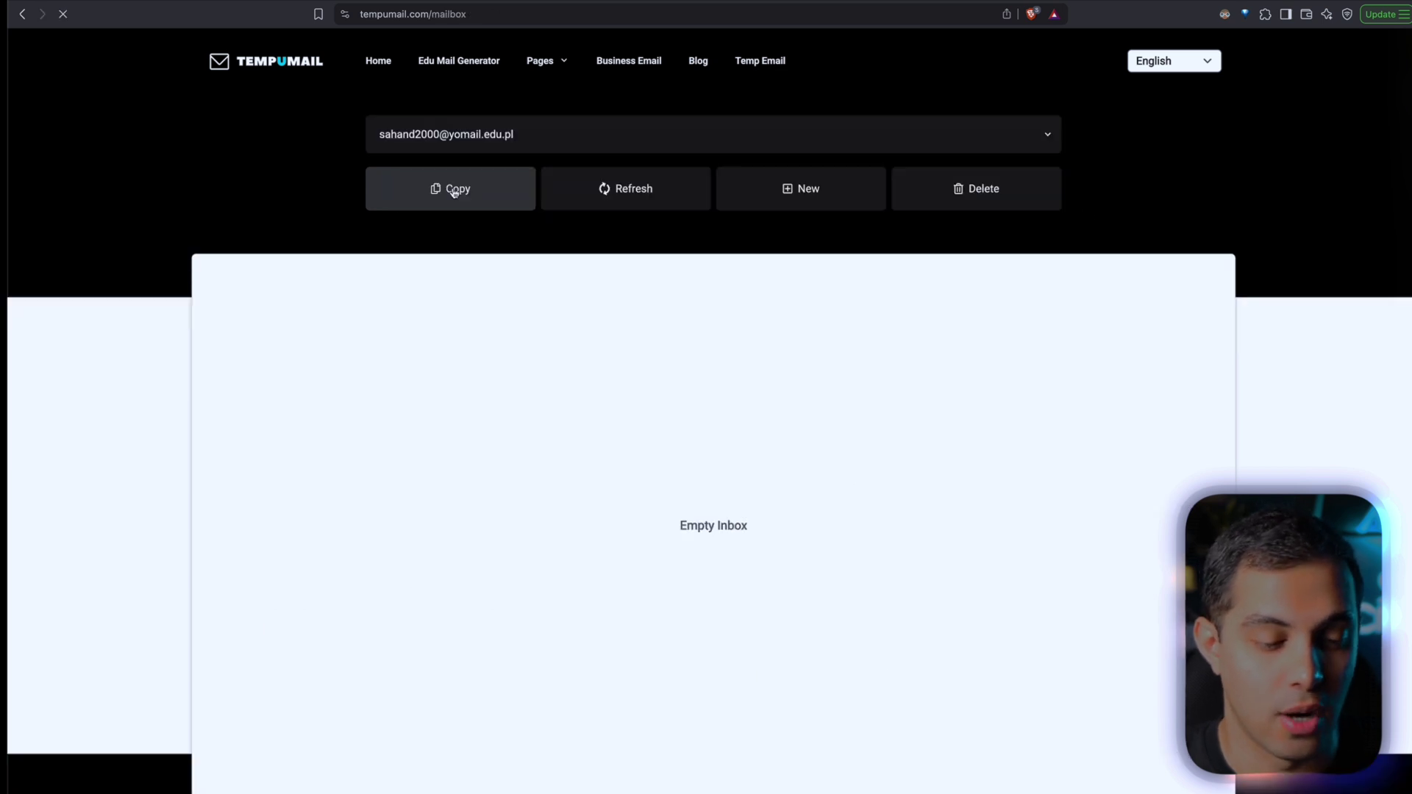
{"action": "left_click", "coordinate": [455, 190]}
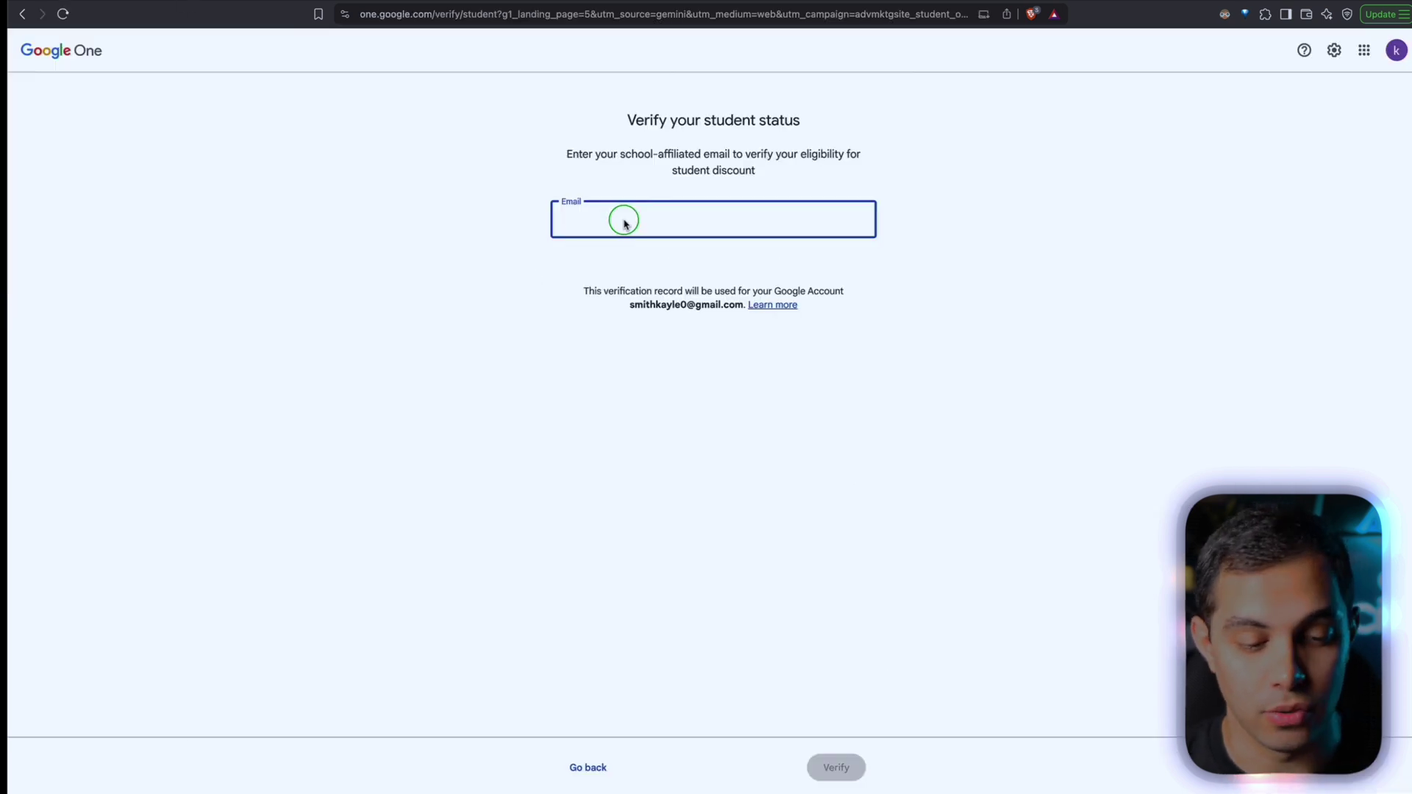
Paste the temporary address into Google One's Email field and submit it for verification.
{"action": "right_click", "coordinate": [624, 218]}
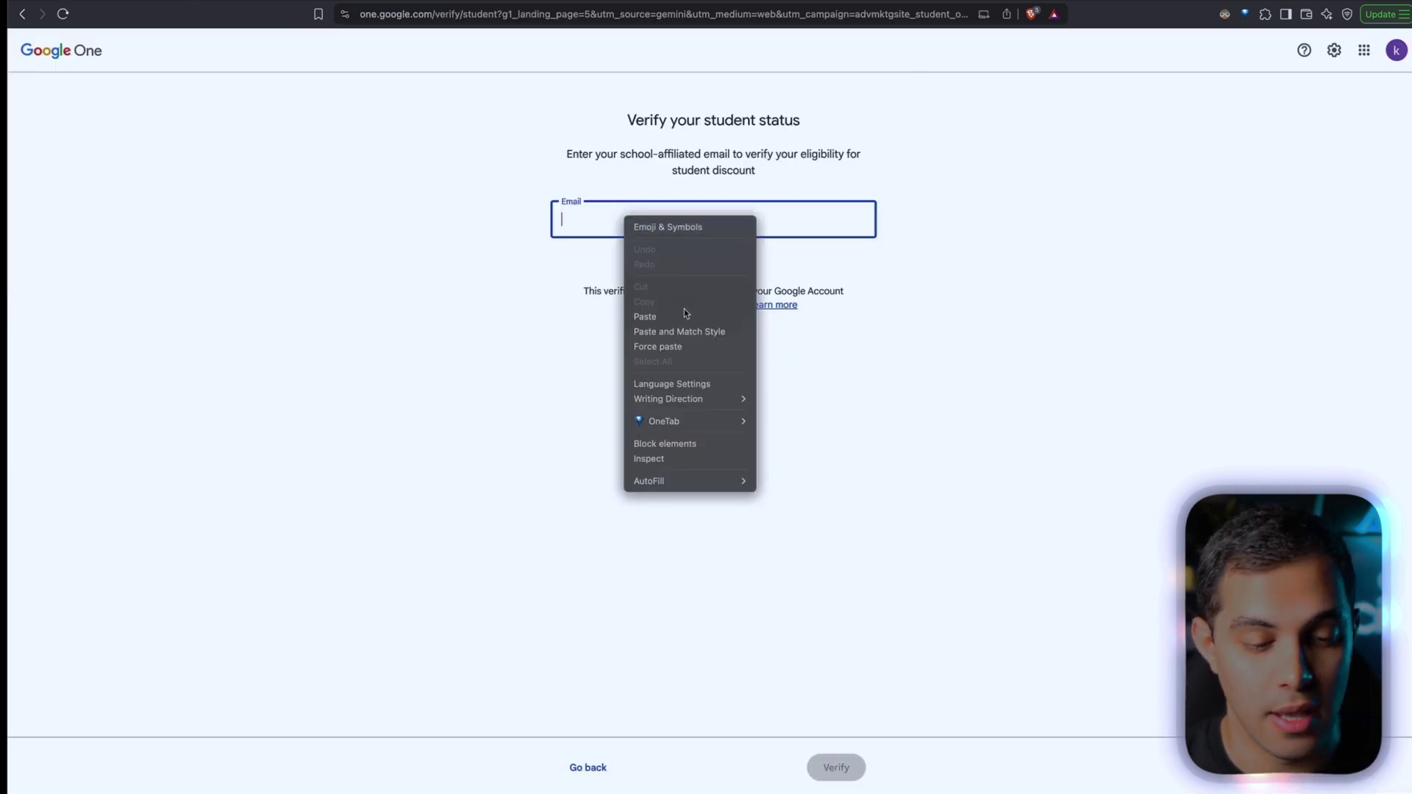
{"action": "left_click", "coordinate": [684, 316]}
{"action": "left_click", "coordinate": [833, 769]}
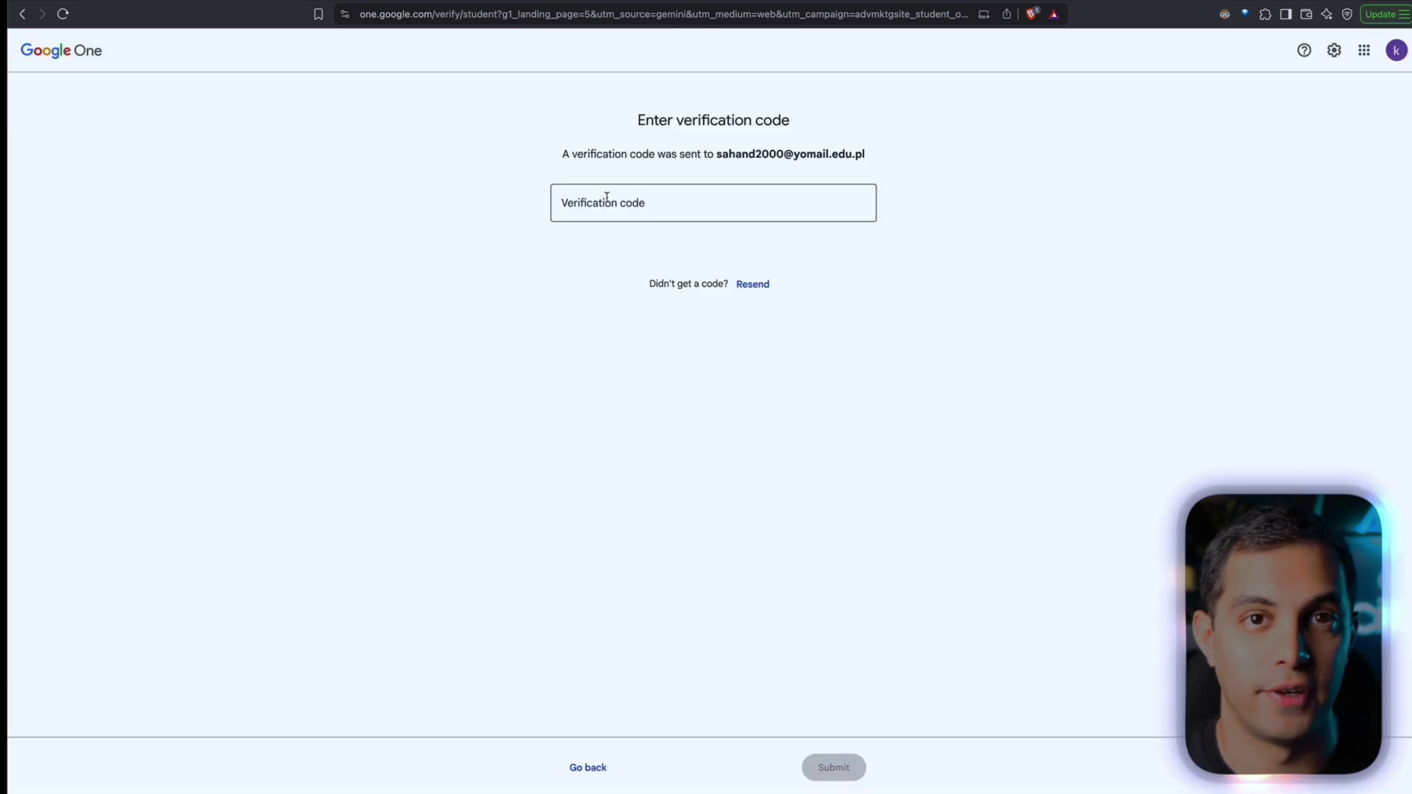
Copy the verification code from the Google email in TempUMail, paste it into Google One and submit.
{"action": "left_click", "coordinate": [607, 197]}
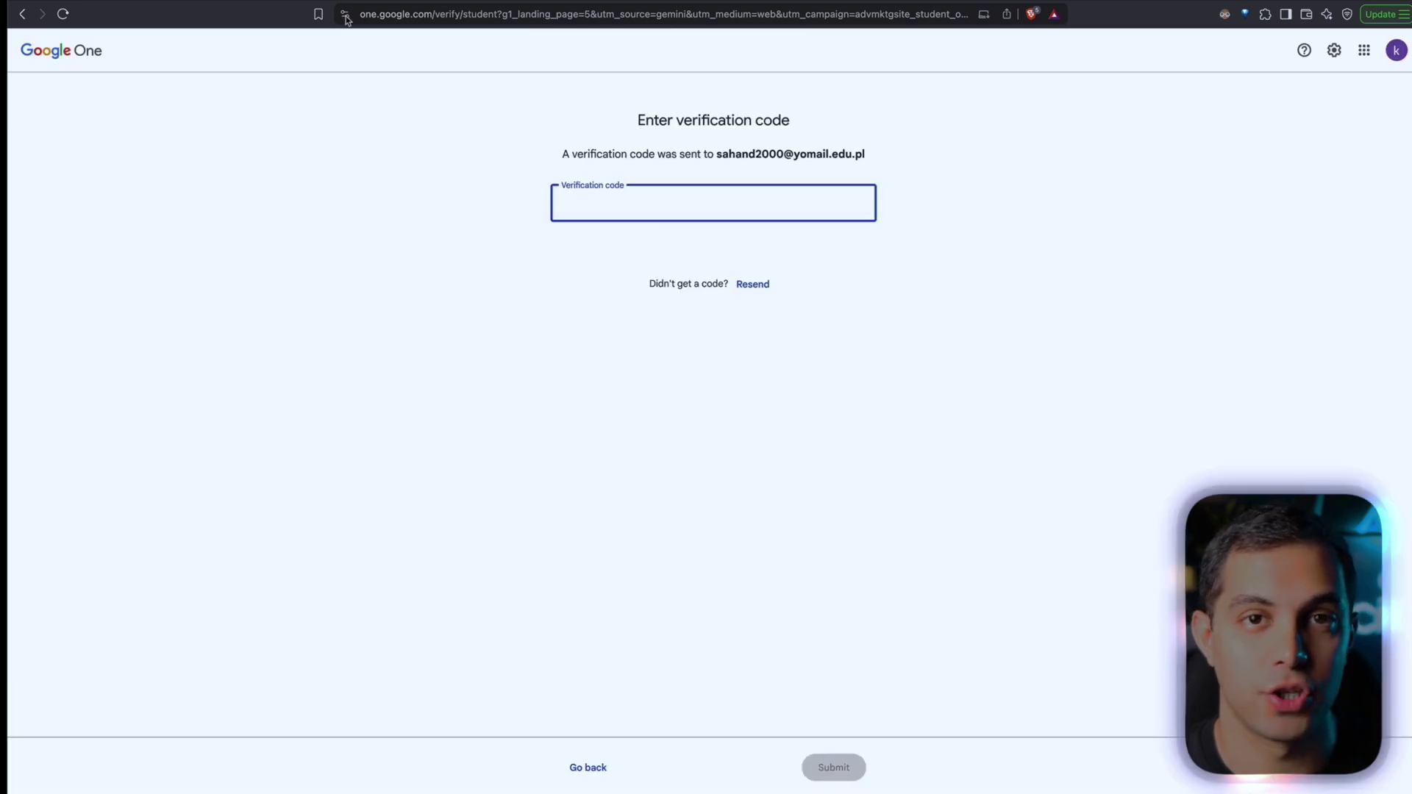
{"action": "key", "text": "ctrl+Tab"}
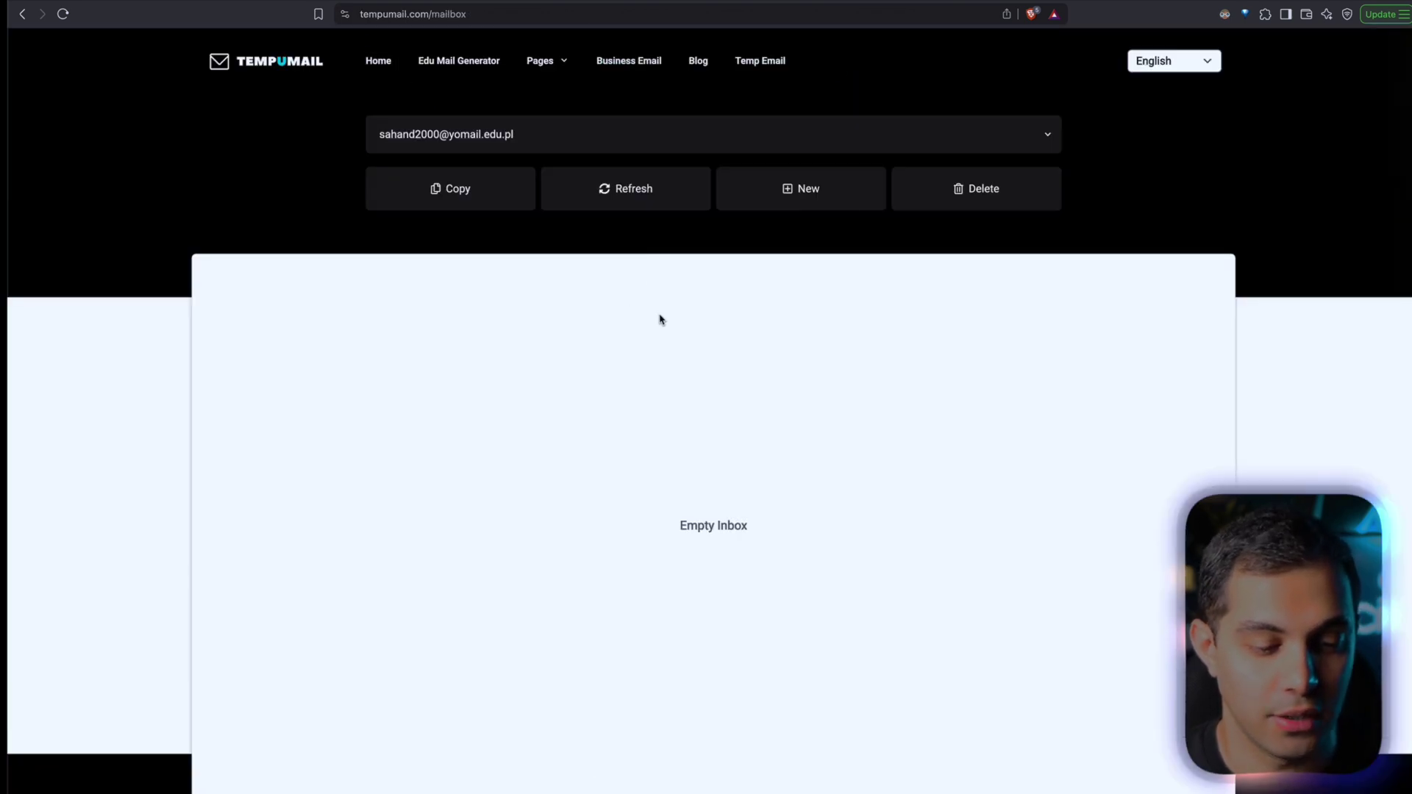
{"action": "left_click", "coordinate": [252, 346]}
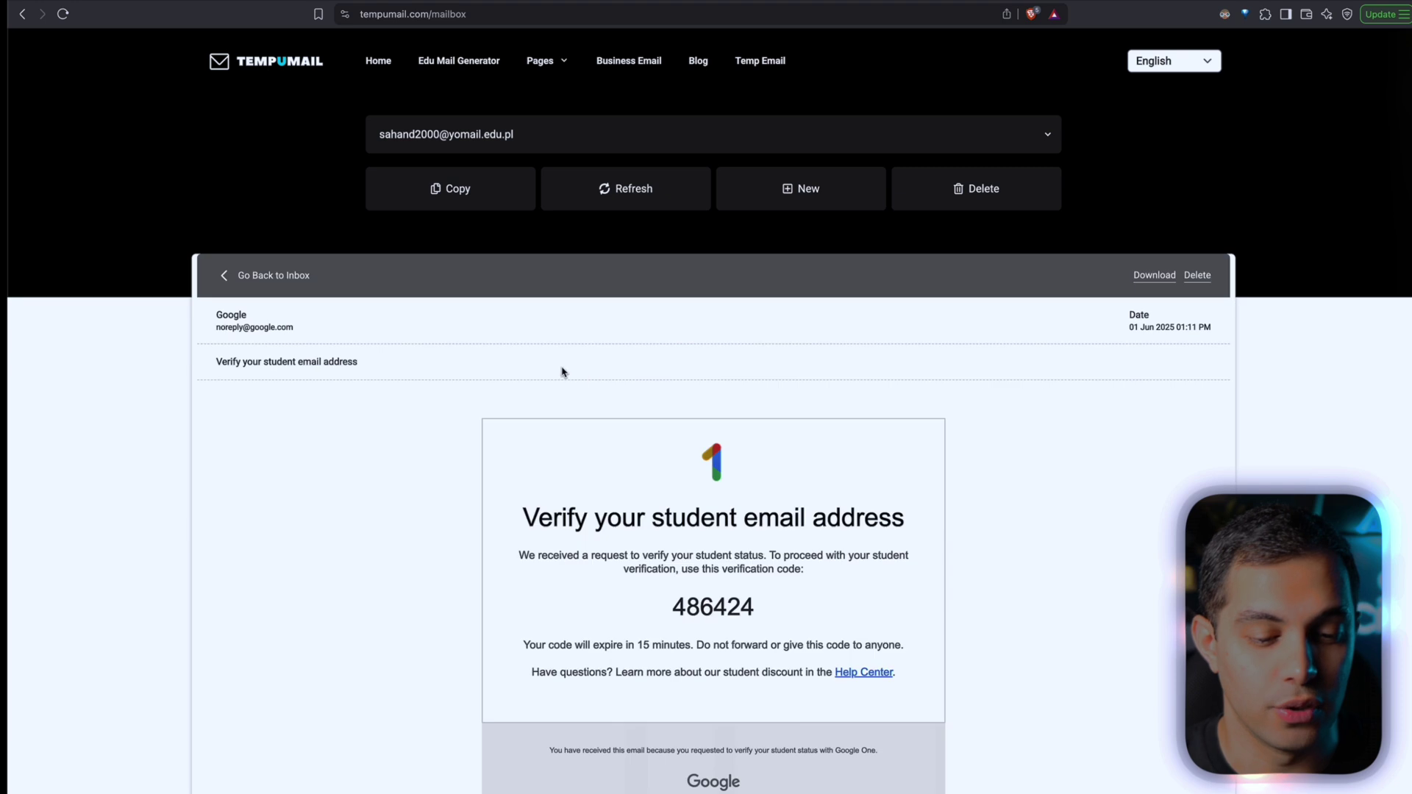
{"action": "scroll", "coordinate": [563, 371], "scroll_direction": "down", "scroll_amount": 2}
{"action": "double_click", "coordinate": [726, 514]}
{"action": "right_click", "coordinate": [726, 513]}
{"action": "left_click", "coordinate": [783, 544]}
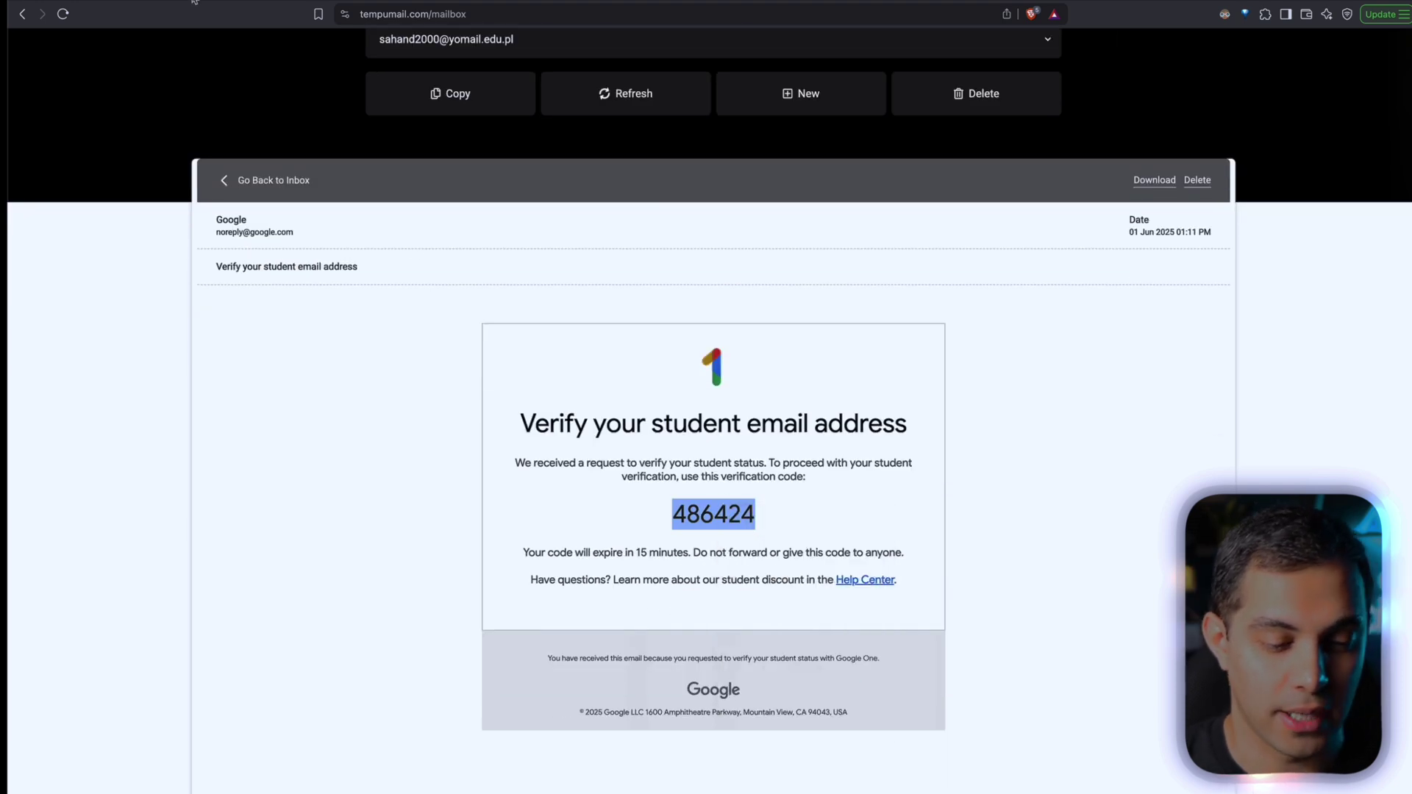
{"action": "key", "text": "ctrl+shift+Tab"}
{"action": "right_click", "coordinate": [603, 201]}
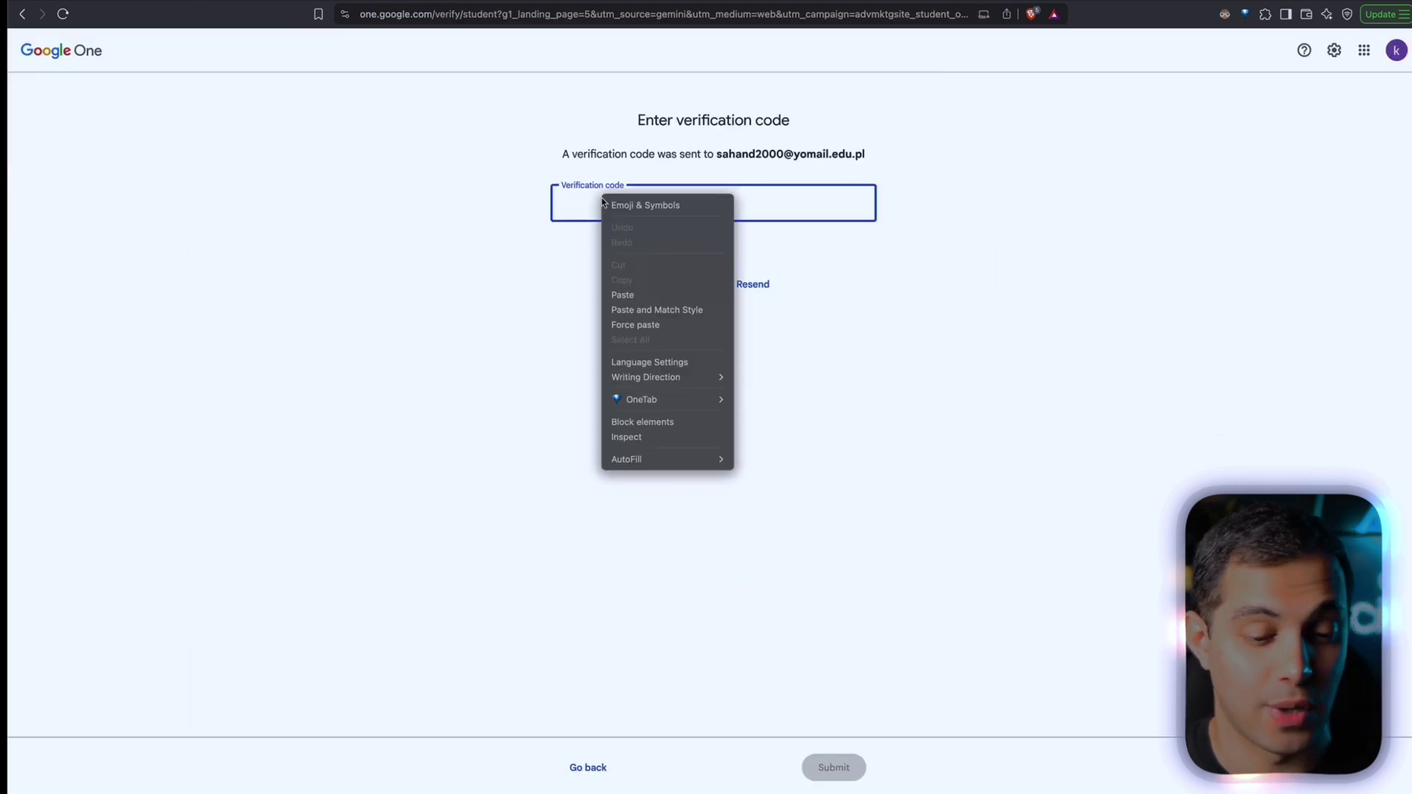
{"action": "left_click", "coordinate": [641, 295]}
{"action": "left_click", "coordinate": [845, 781]}
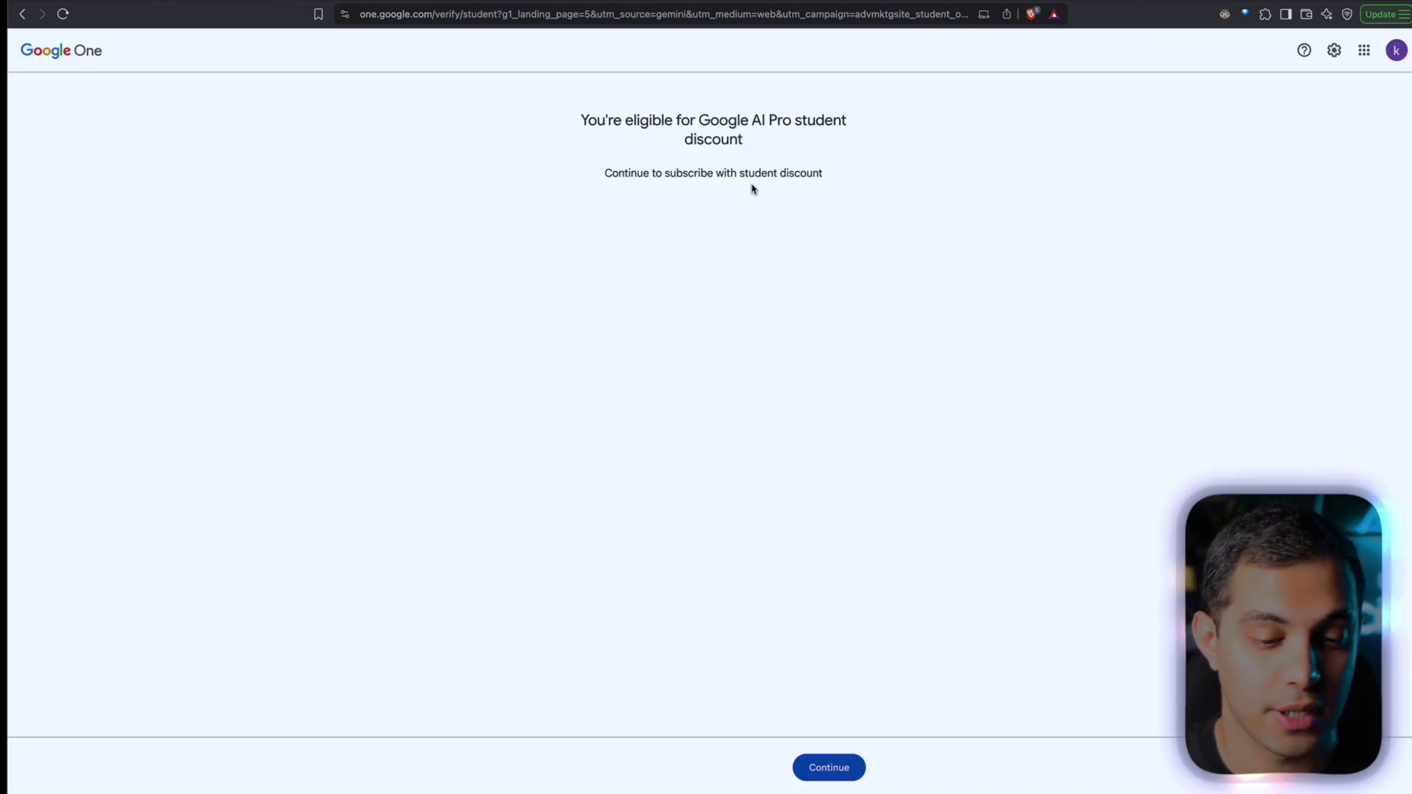
Continue with the Google AI Pro student discount subscription from the eligibility page.
{"action": "left_click", "coordinate": [838, 773]}
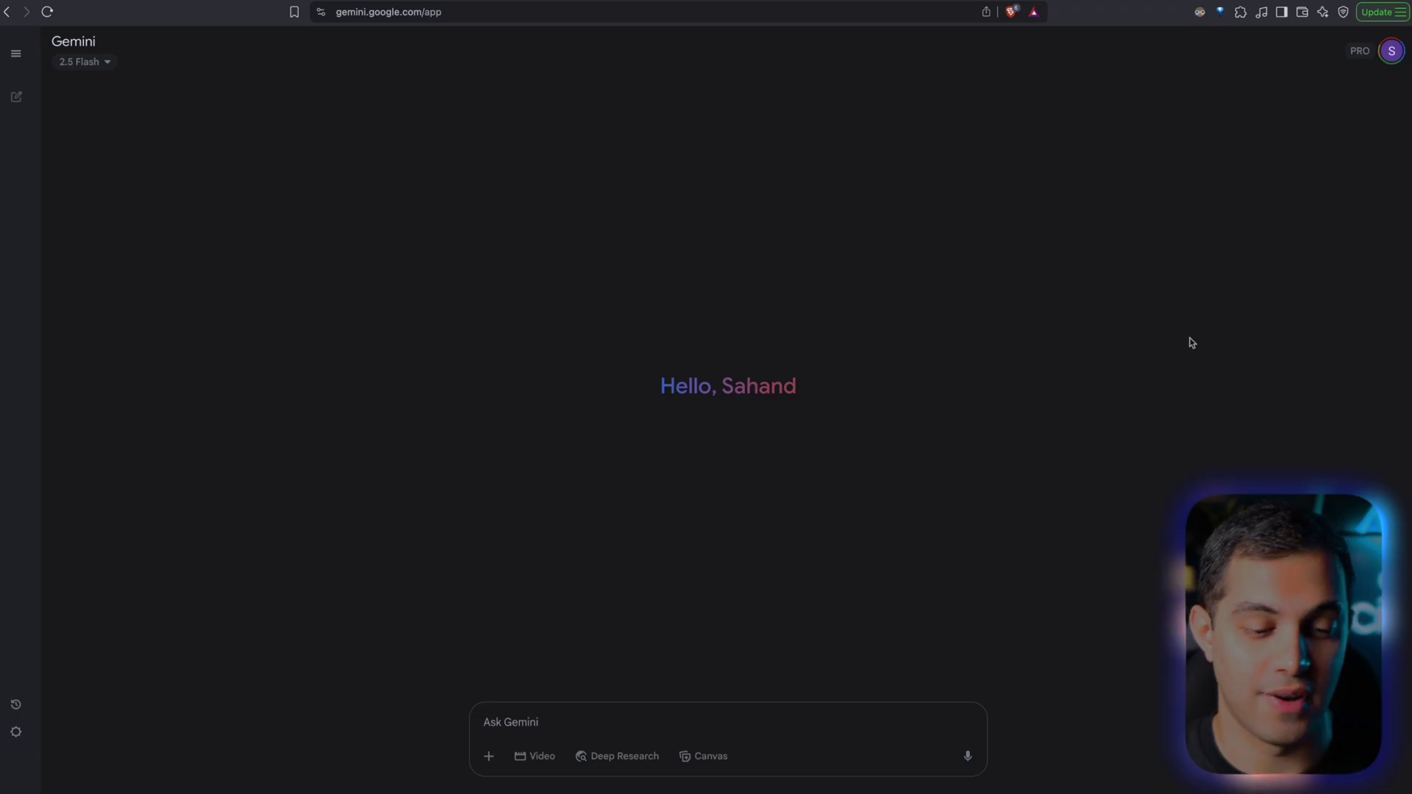
Switch the Gemini prompt to Veo 3 video generation and begin a Google search for 'google veo 3'.
{"action": "left_click", "coordinate": [537, 761]}
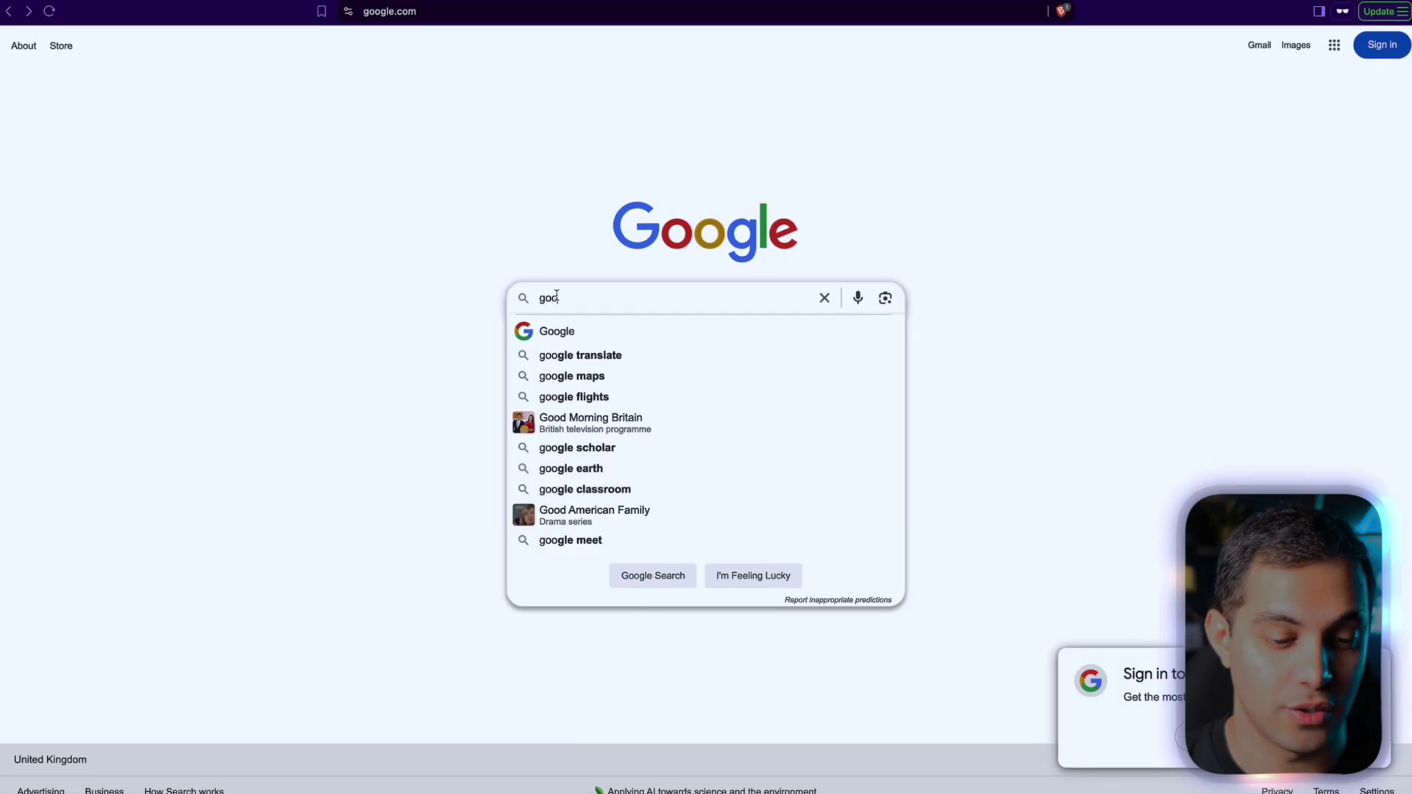
{"action": "type", "text": "gle veo 3"}
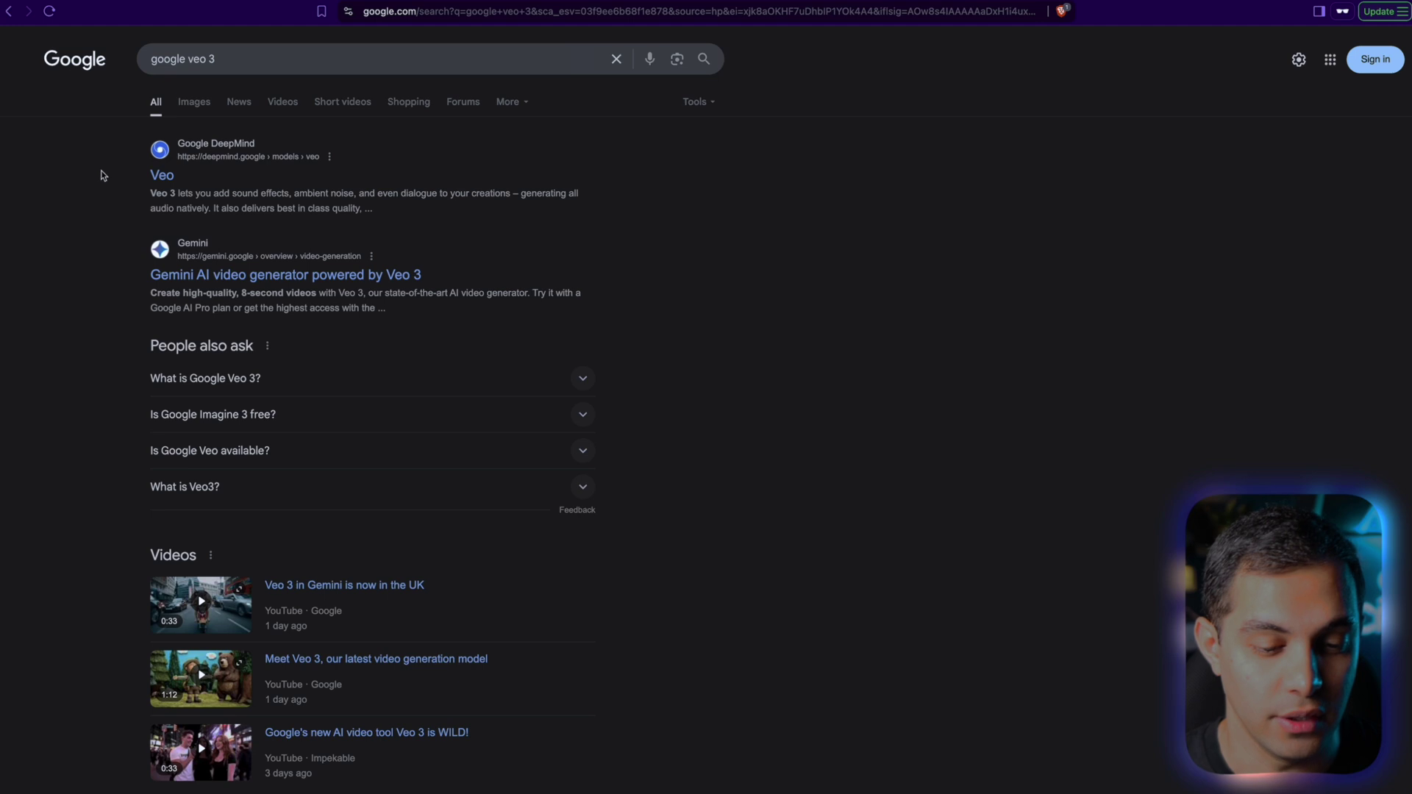
Open the DeepMind Veo result and follow Try in Flow through to Create with Flow.
{"action": "left_click", "coordinate": [160, 176]}
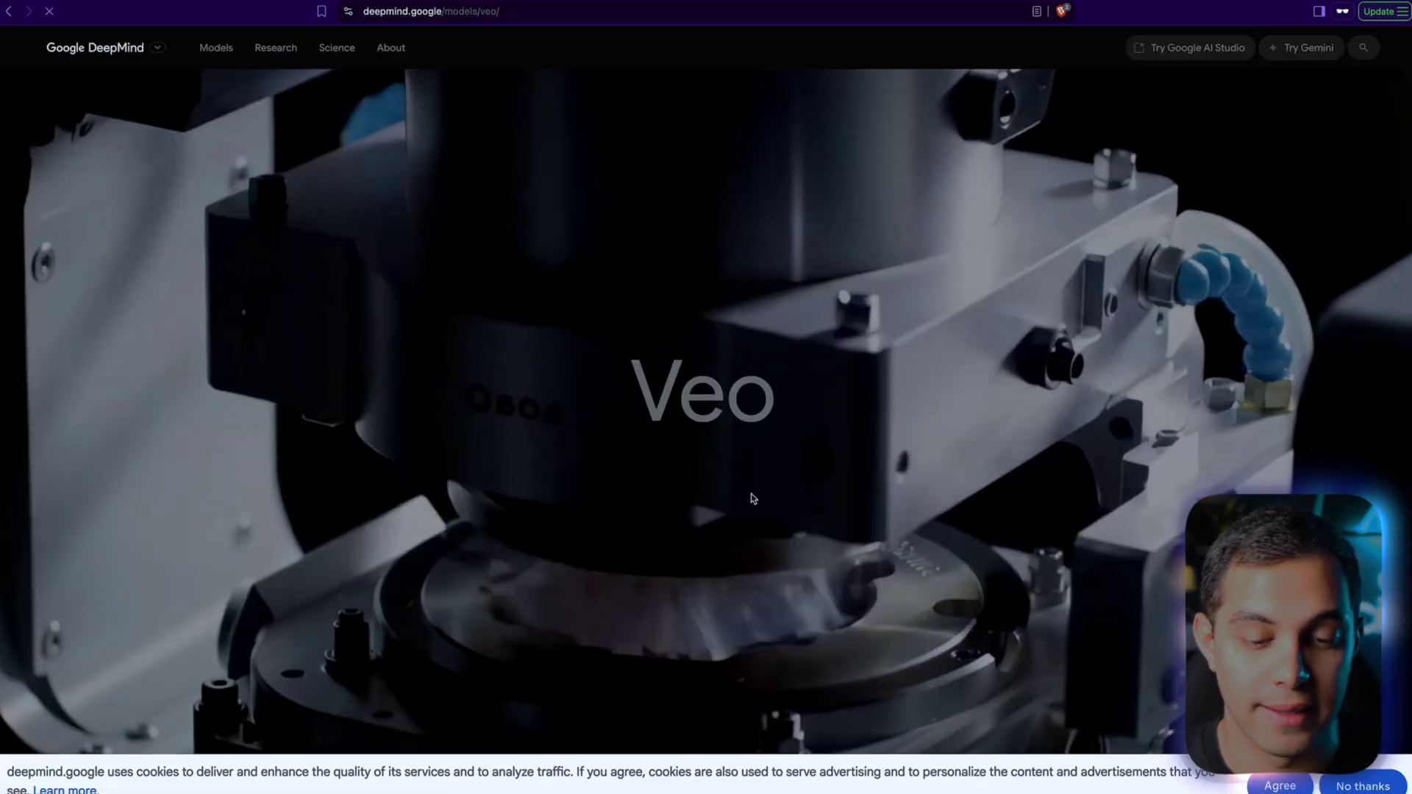
{"action": "left_click", "coordinate": [751, 494]}
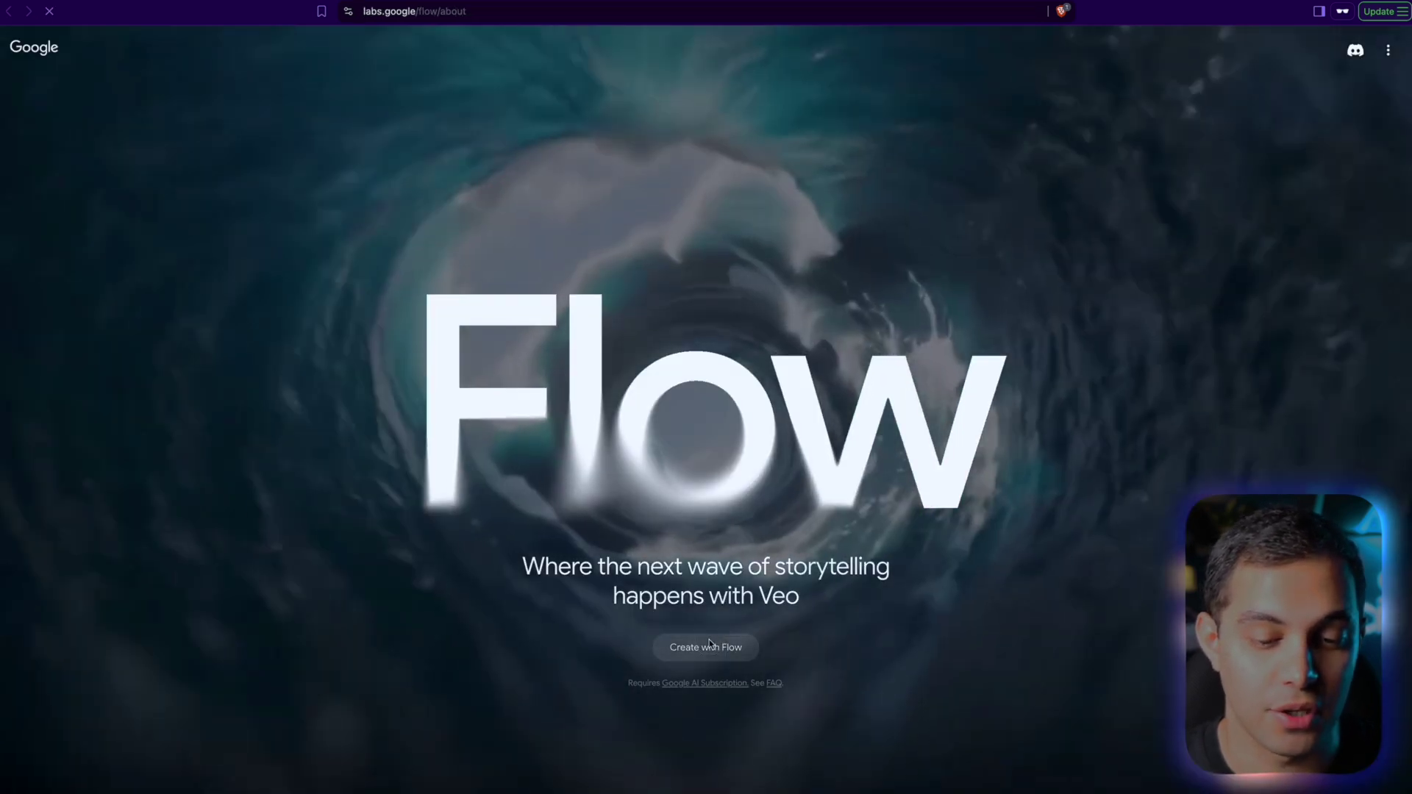
{"action": "left_click", "coordinate": [706, 647]}
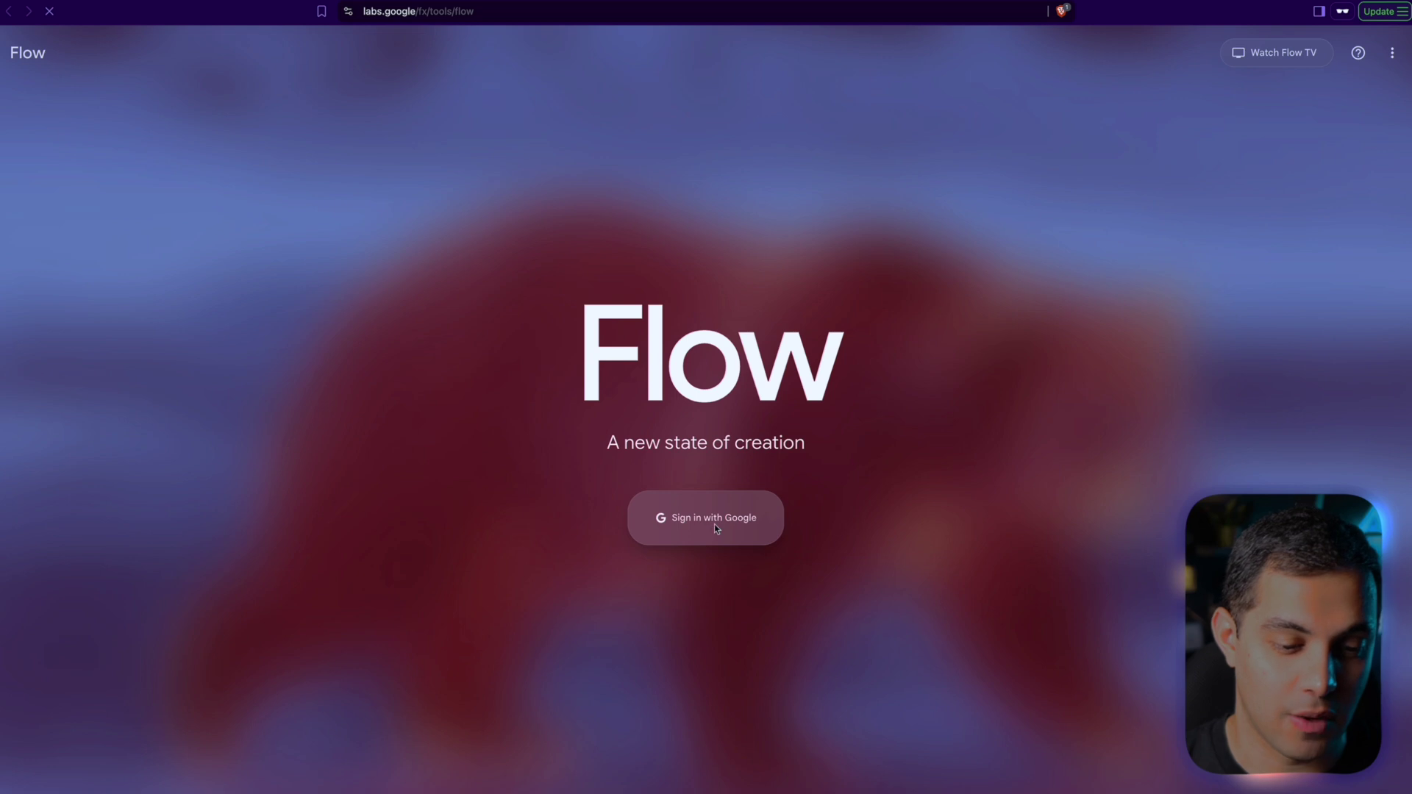
Sign in to Flow with Google, accept the labs terms and privacy policy, and create a new project.
{"action": "left_click", "coordinate": [714, 526]}
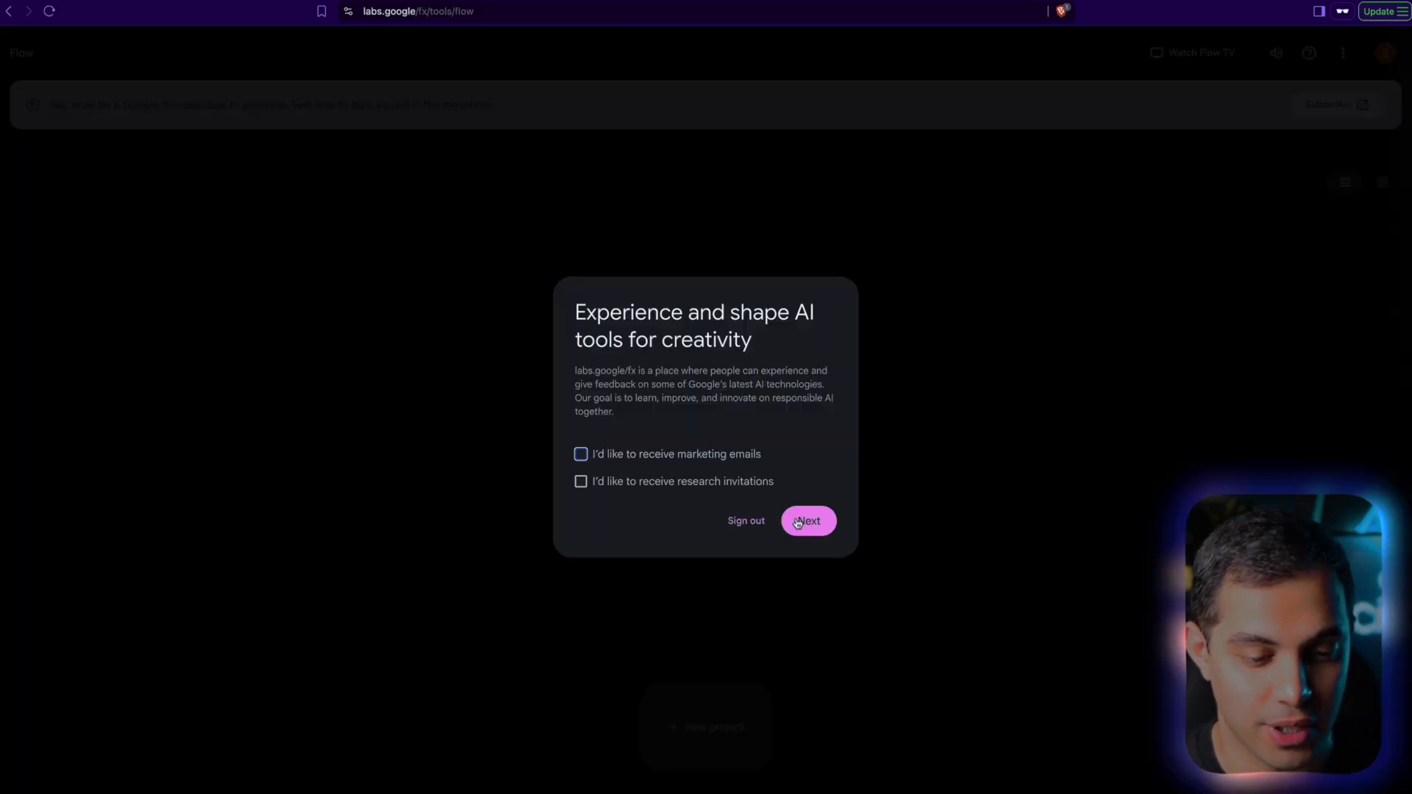
{"action": "left_click", "coordinate": [798, 523]}
{"action": "scroll", "coordinate": [738, 464], "scroll_direction": "down", "scroll_amount": 3}
{"action": "left_click", "coordinate": [792, 520]}
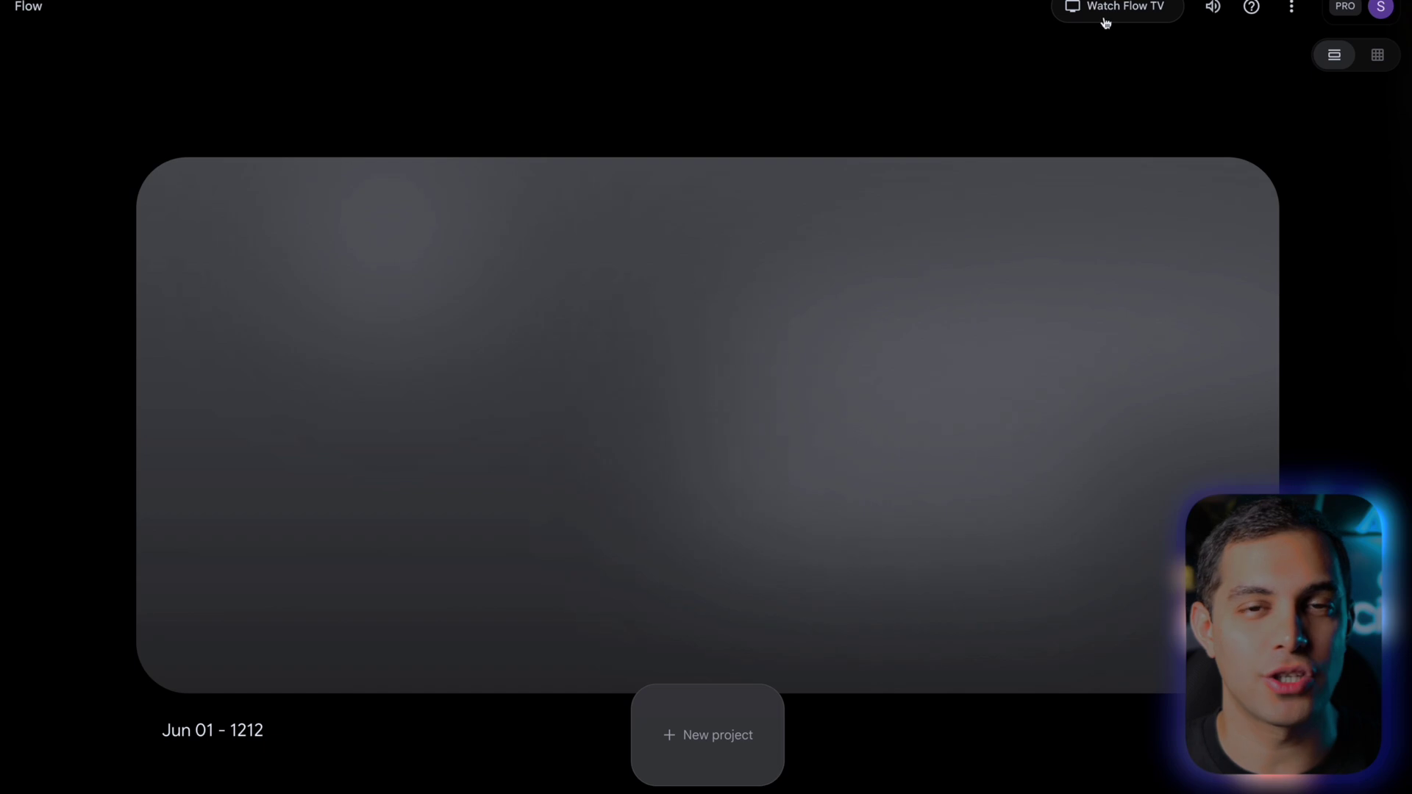
{"action": "left_click", "coordinate": [700, 743]}
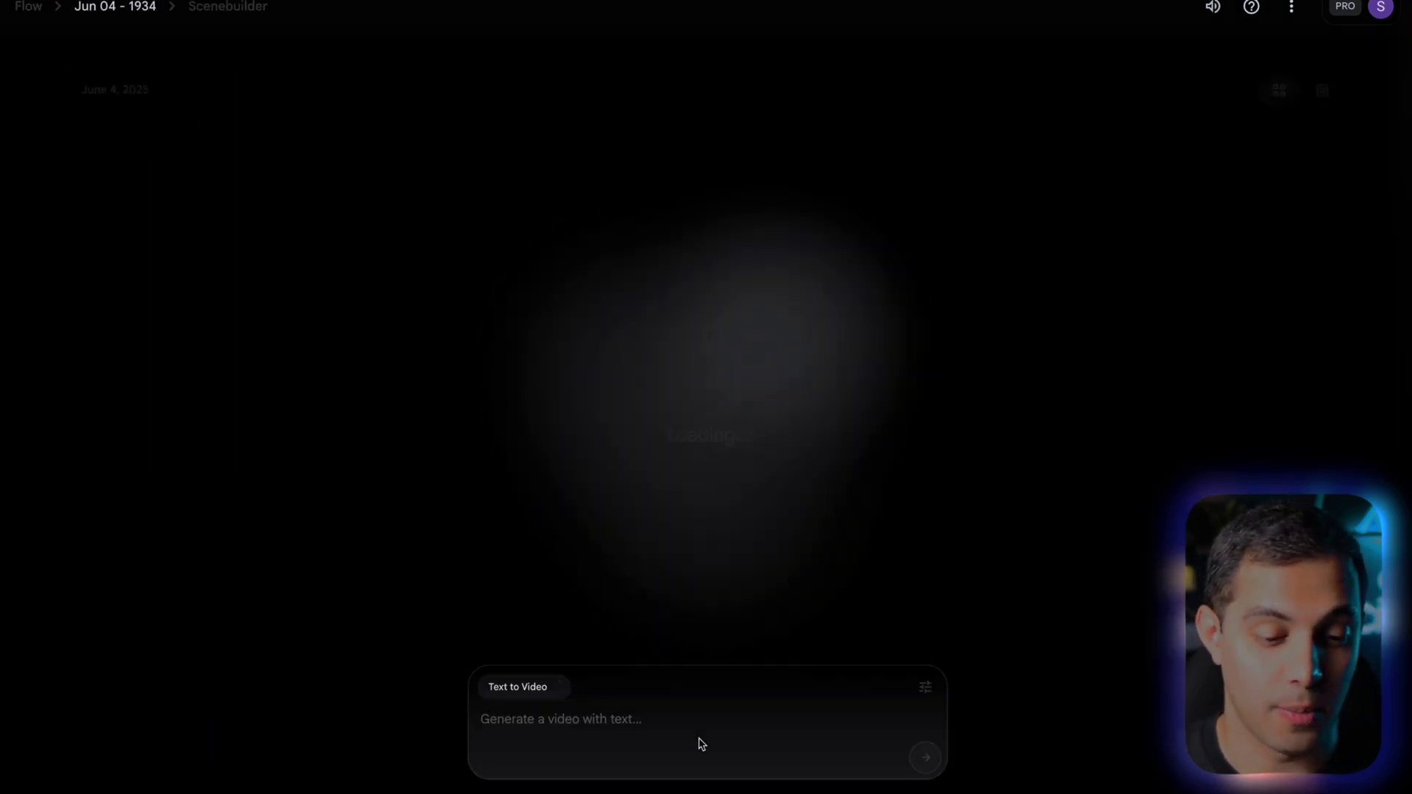
Choose Text to Video as the generation mode.
{"action": "left_click", "coordinate": [508, 684]}
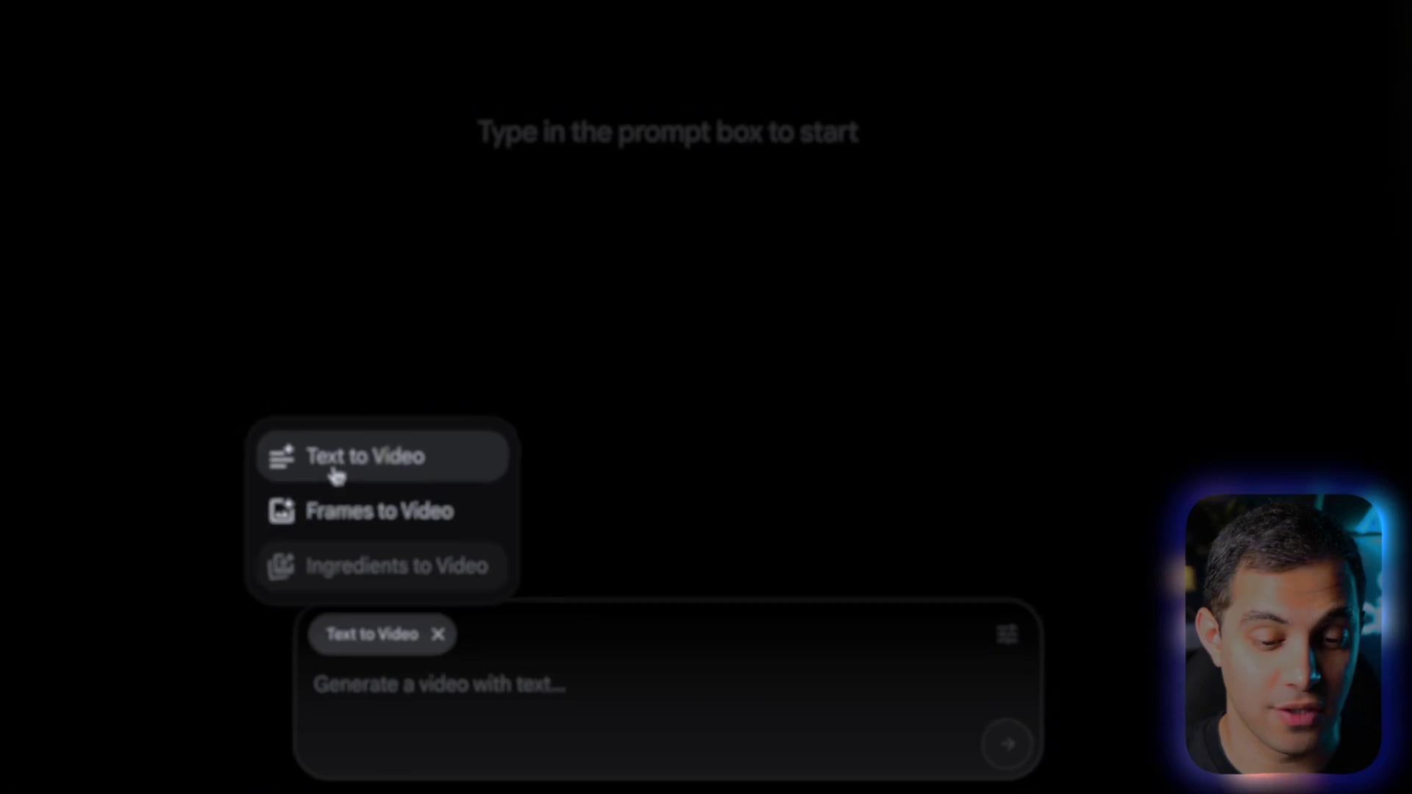
{"action": "mouse_move", "coordinate": [503, 643]}
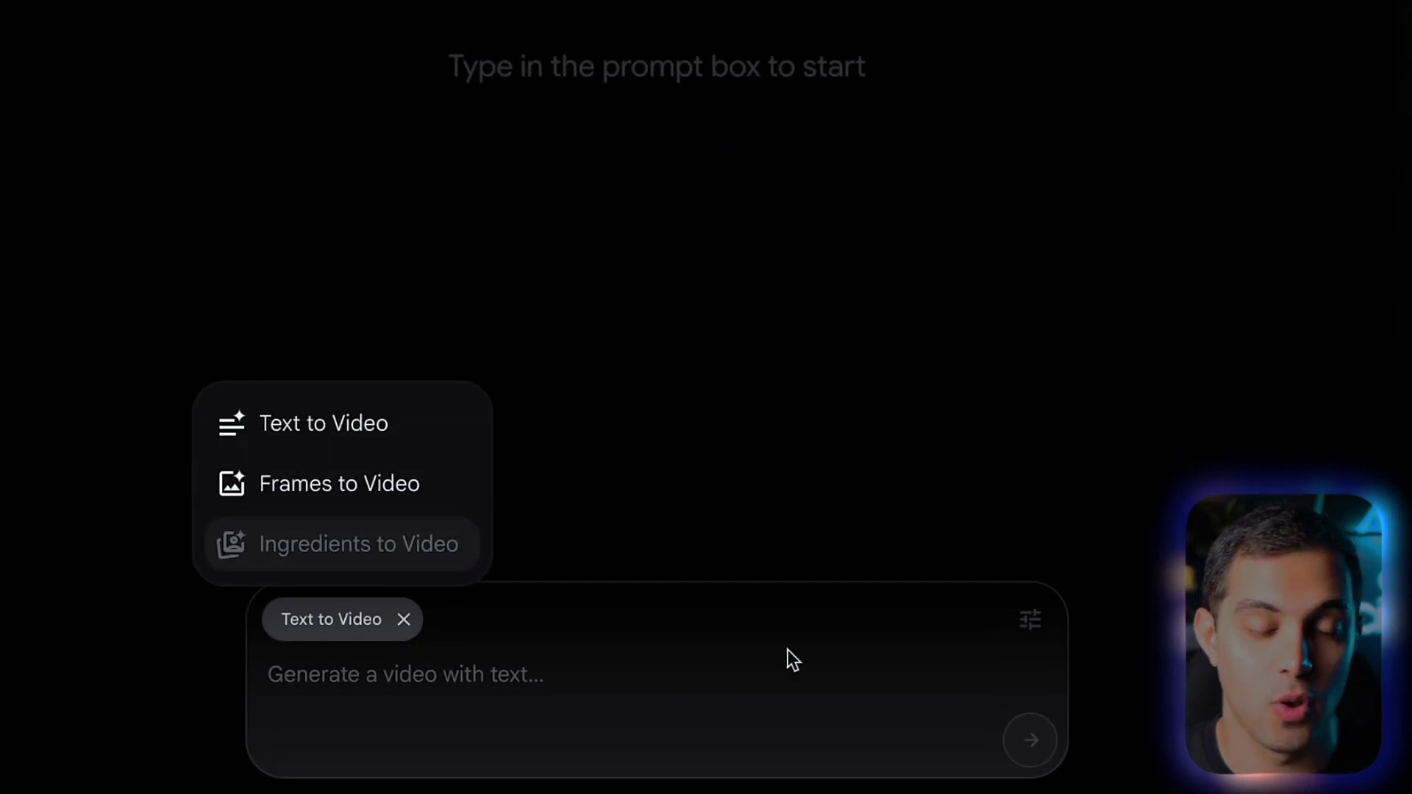
{"action": "left_click", "coordinate": [1030, 622]}
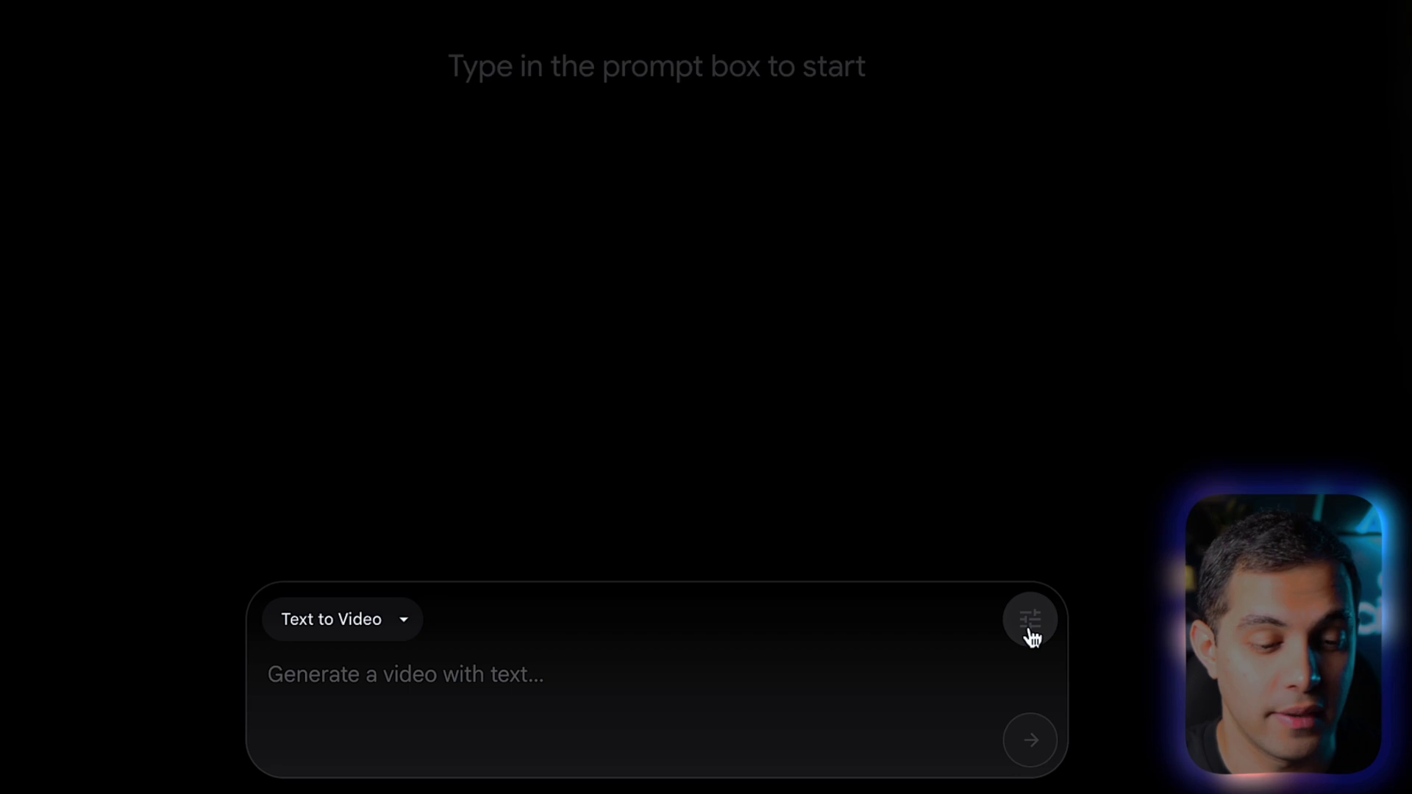
Set outputs per prompt to 1 and the model to Veo 3 - Highest Quality.
{"action": "left_click", "coordinate": [1031, 628]}
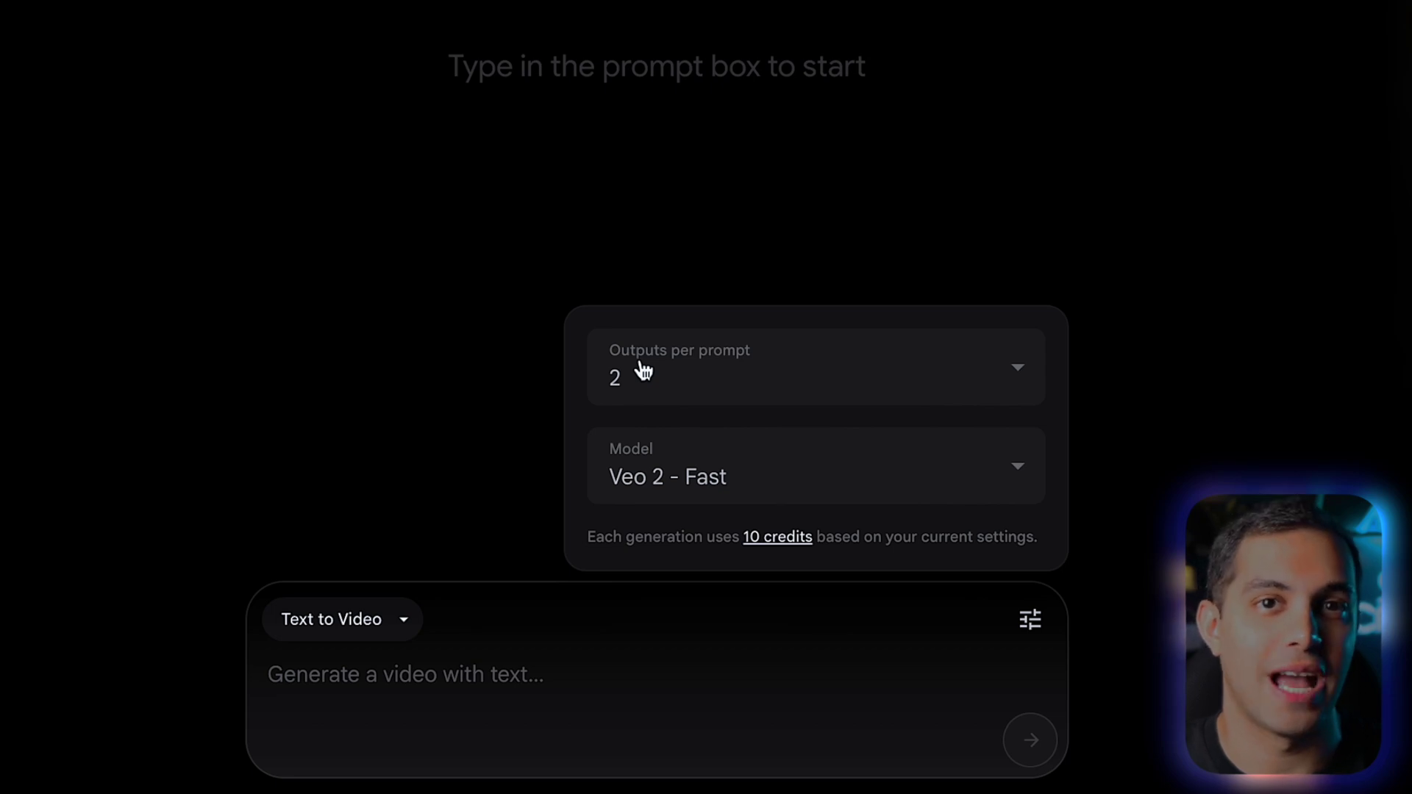
{"action": "left_click", "coordinate": [643, 372]}
{"action": "left_click", "coordinate": [643, 111]}
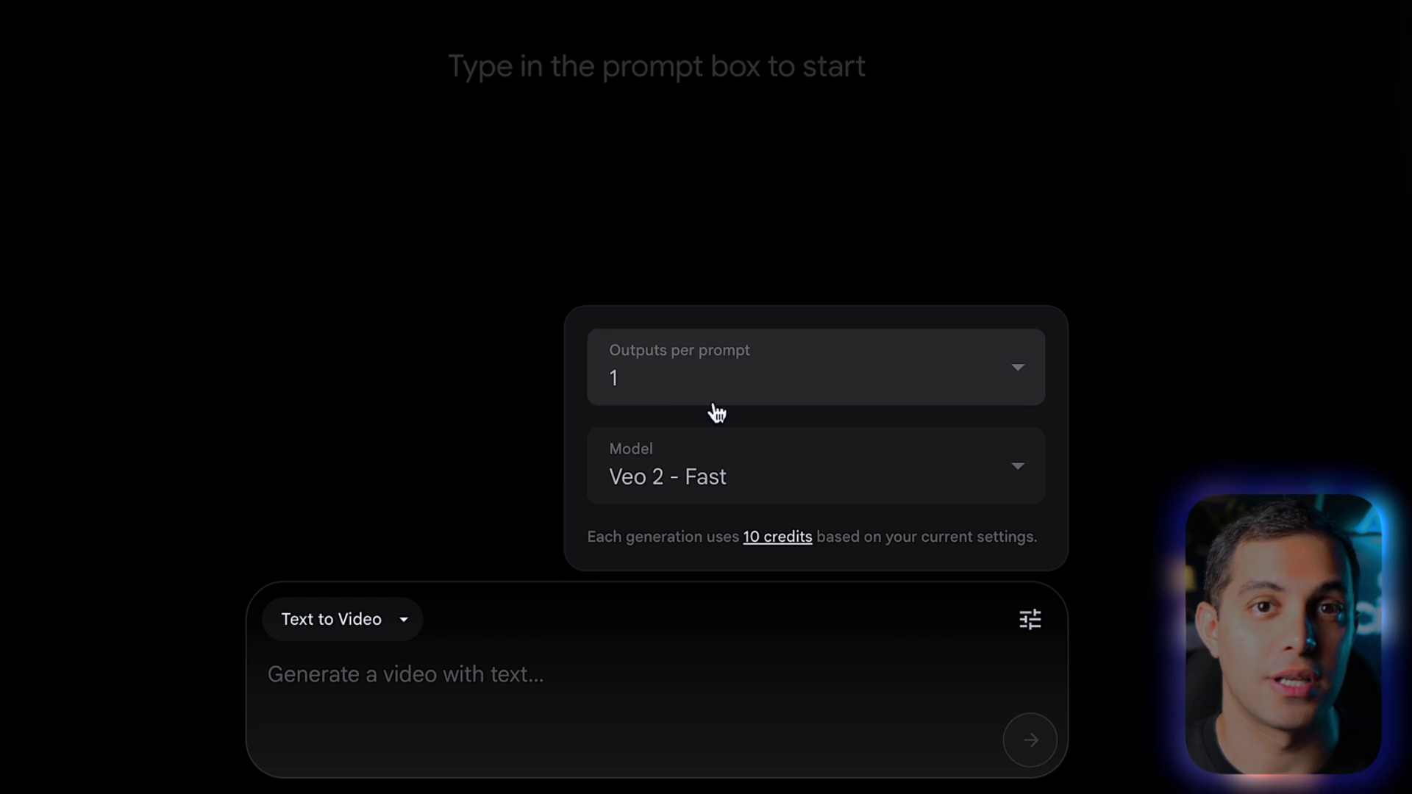
{"action": "left_click", "coordinate": [742, 471]}
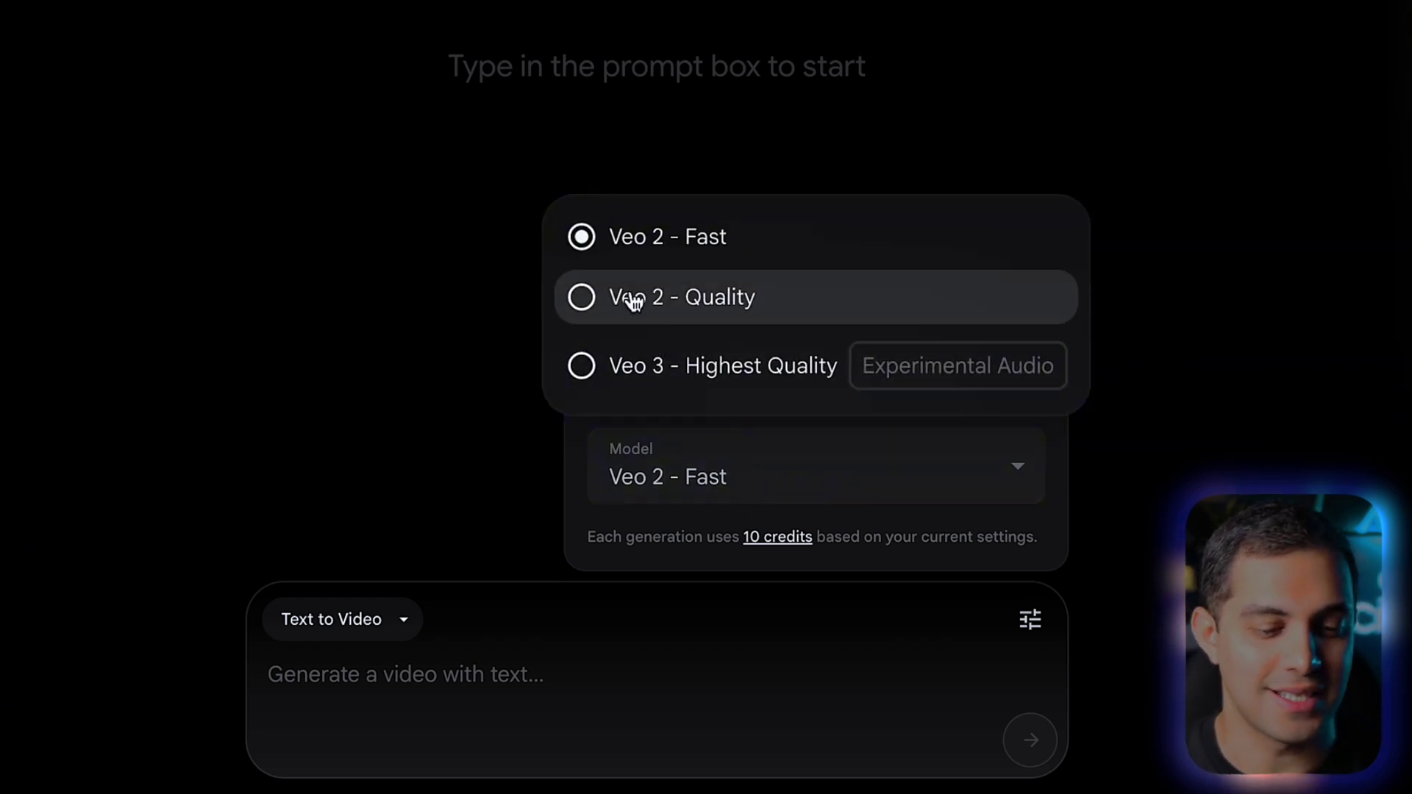
{"action": "left_click", "coordinate": [607, 368]}
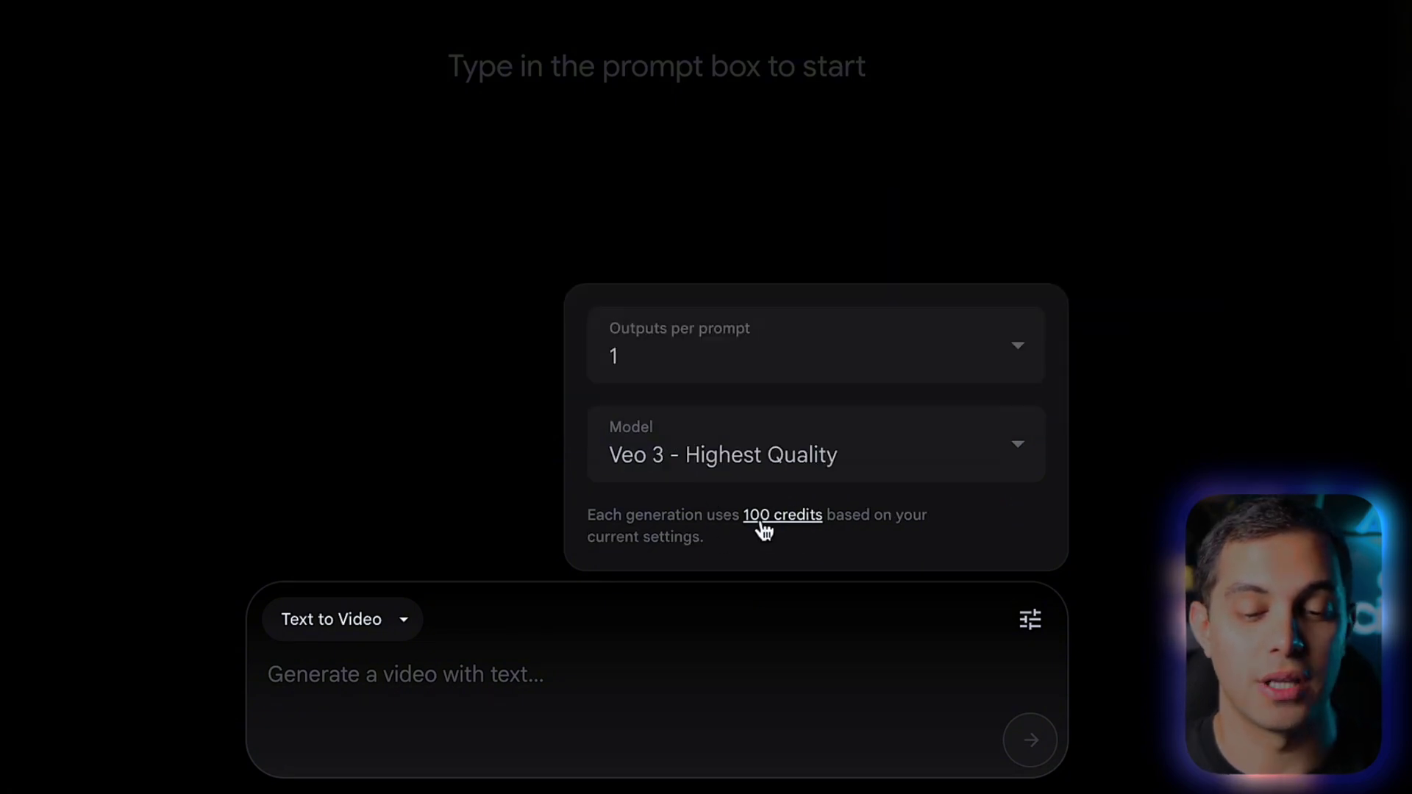
Submit the prompt 'a businessman walking down a busy street' for Veo 3 video generation.
{"action": "left_click", "coordinate": [328, 694]}
{"action": "type", "text": "a businessman walking down a busy street"}
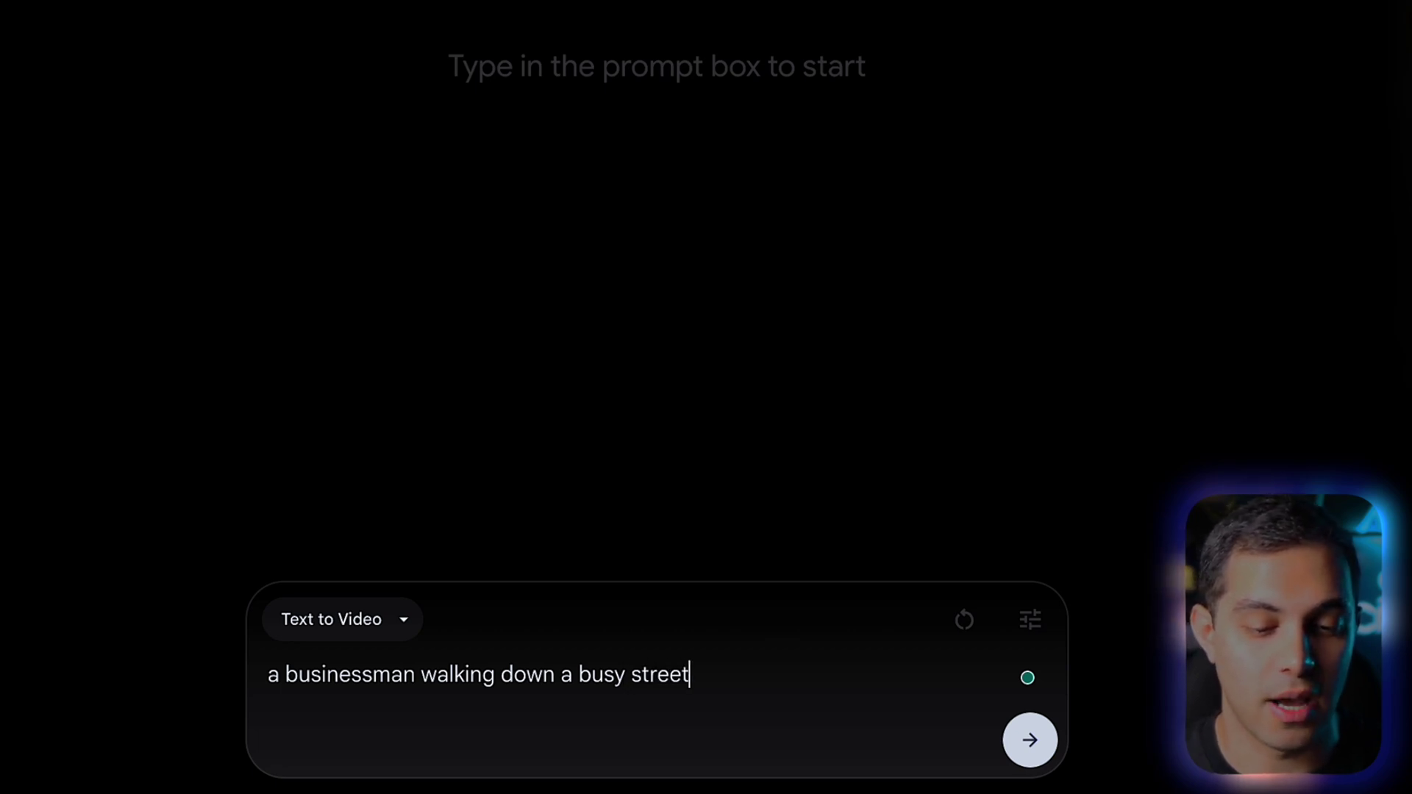
{"action": "key", "text": "Return"}
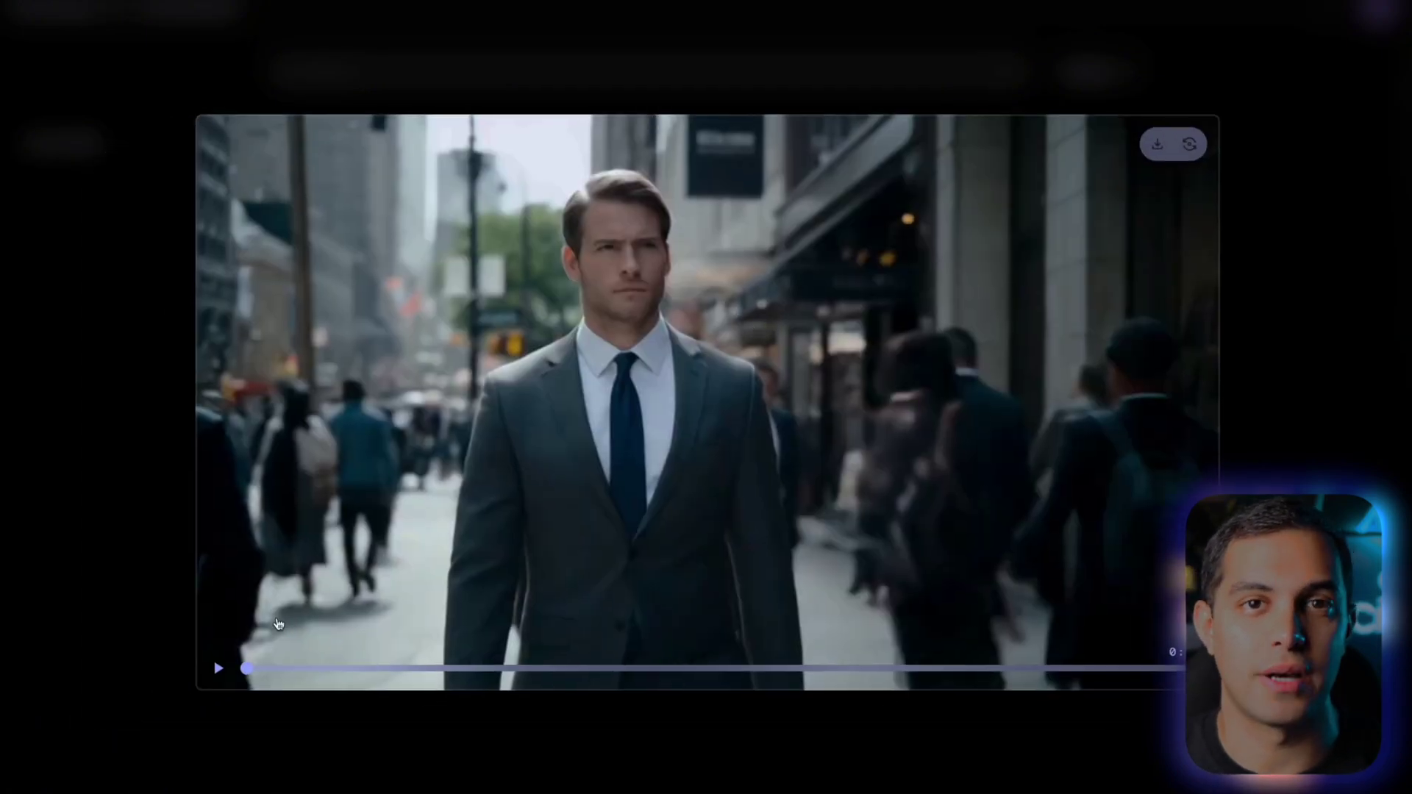
Play the generated businessman clip.
{"action": "left_click", "coordinate": [220, 669]}
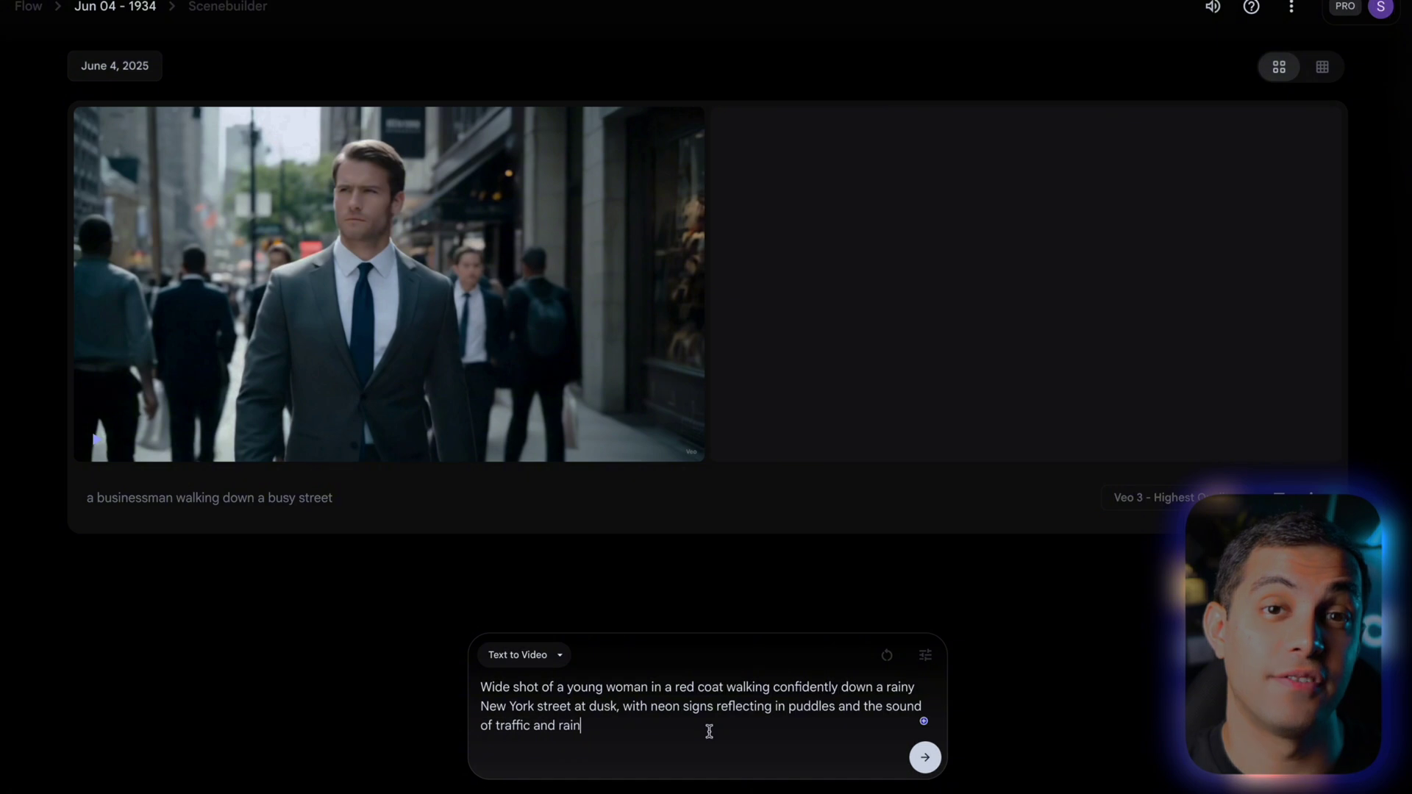
Generate the red-coat woman clip, resubmitting it with Veo 3 - Highest Quality.
{"action": "left_click", "coordinate": [926, 758]}
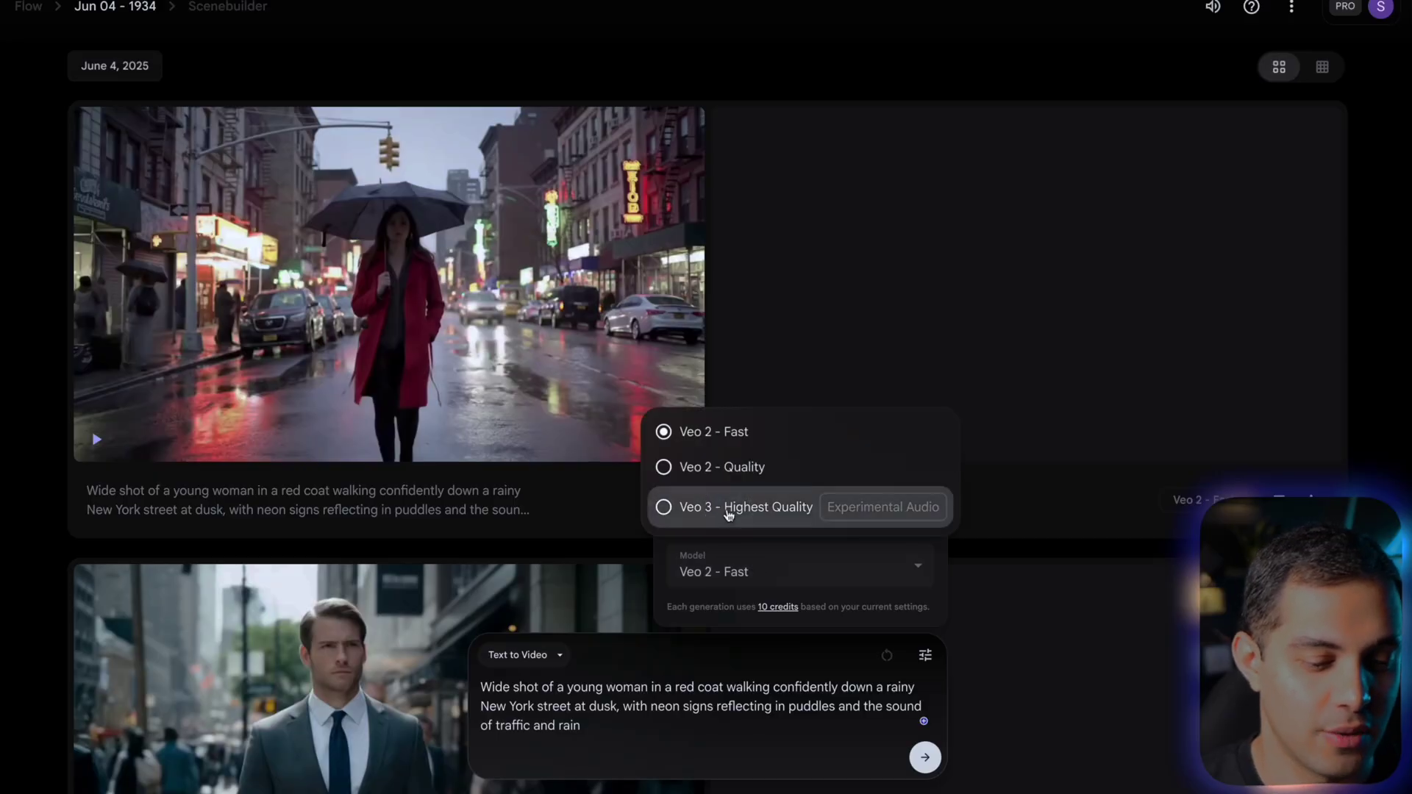
{"action": "left_click", "coordinate": [728, 508]}
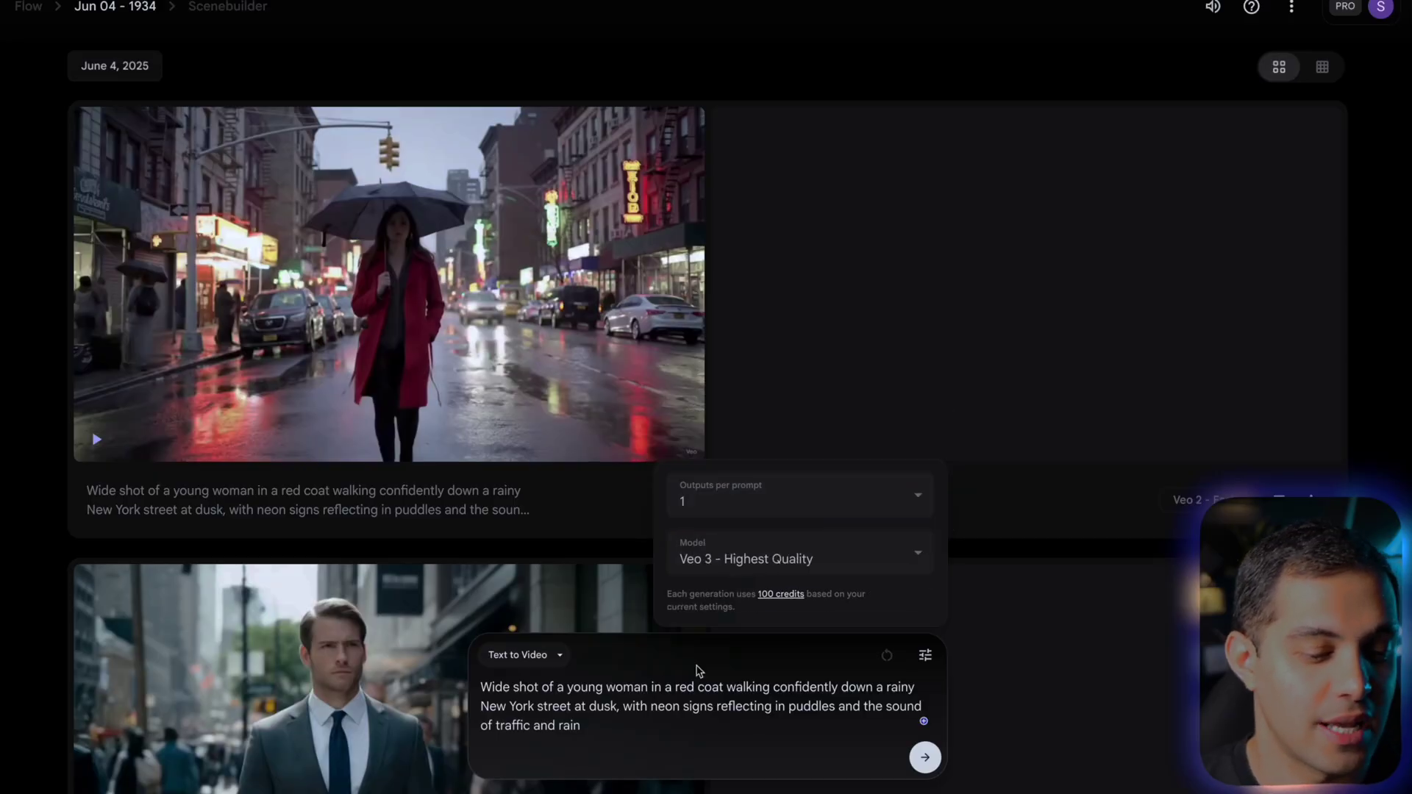
{"action": "key", "text": "Return"}
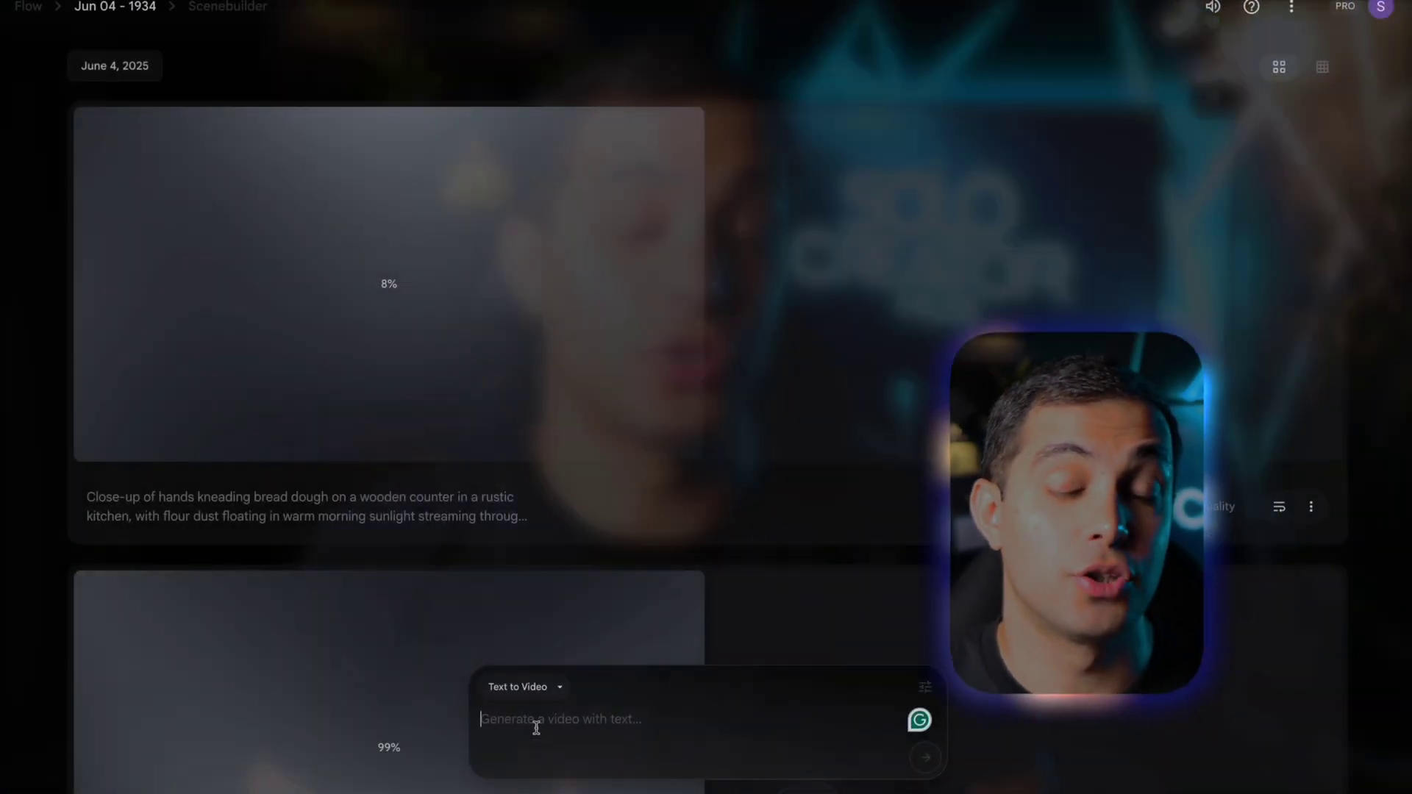
Paste and submit the barista café greeting prompt, then check the generation settings.
{"action": "type", "text": "Medium shot of a friendly barista behind a coffee counter looking at the camera and saying 'Welcome to our cafe, what can I get started for you today?' with the sound of espresso machines and soft chatter in the background."}
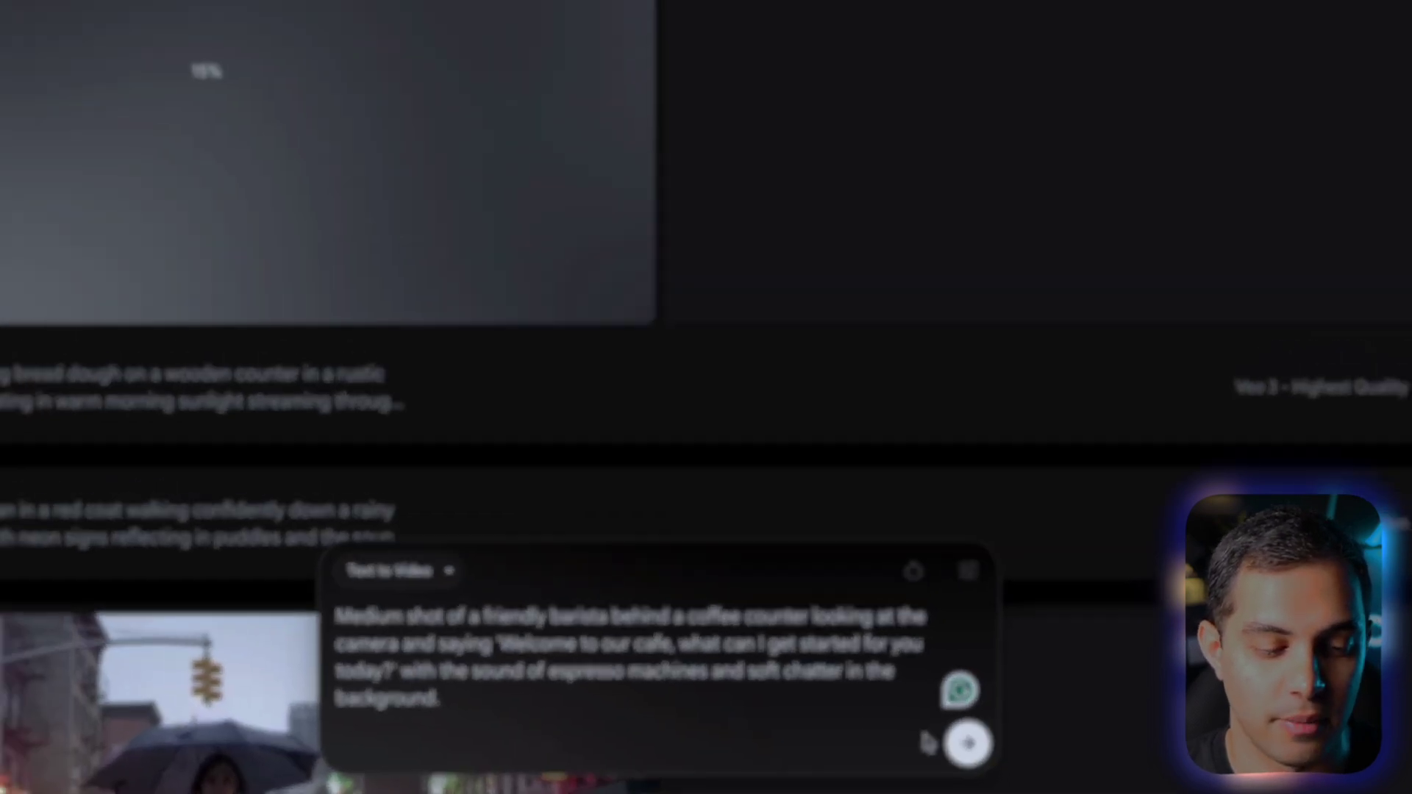
{"action": "left_click", "coordinate": [997, 733]}
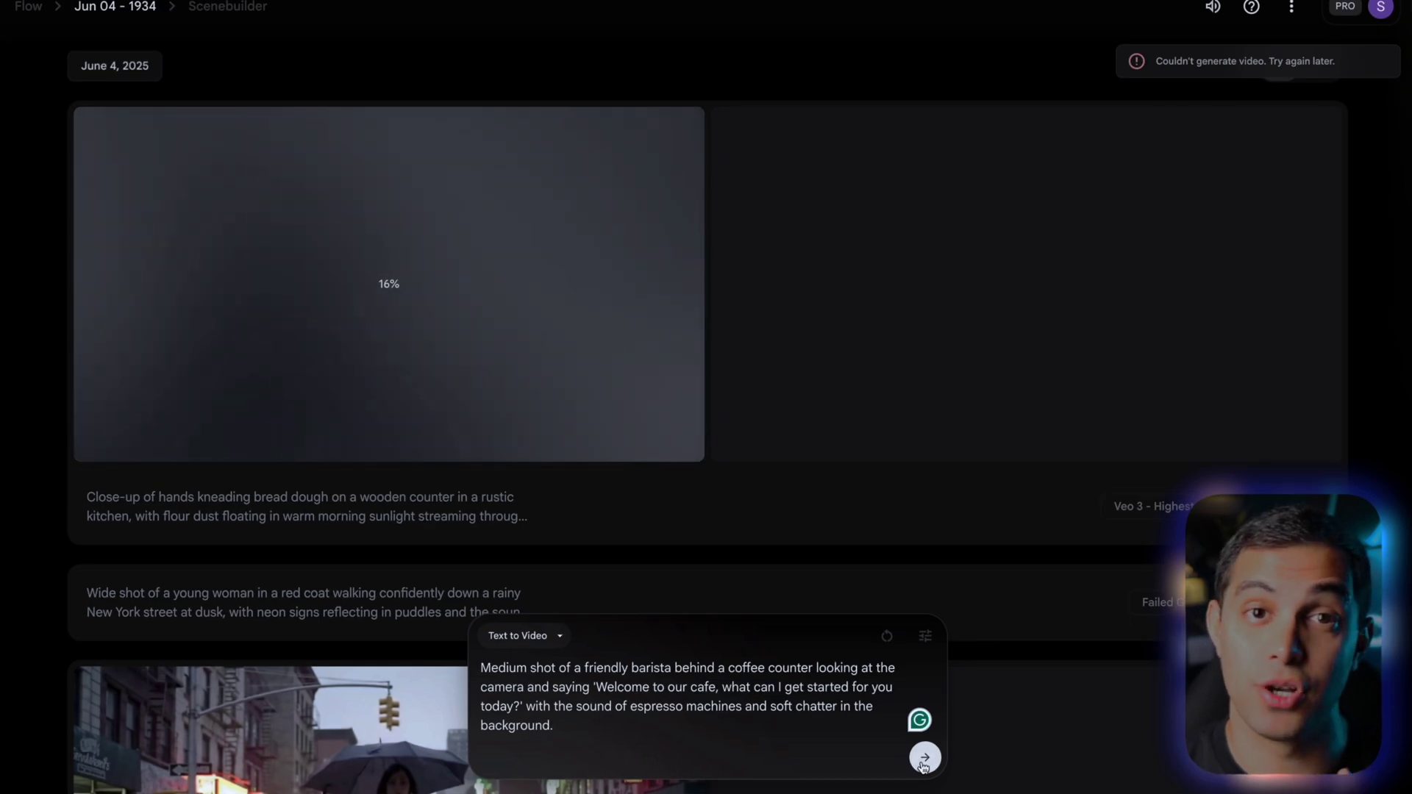
{"action": "left_click", "coordinate": [925, 758]}
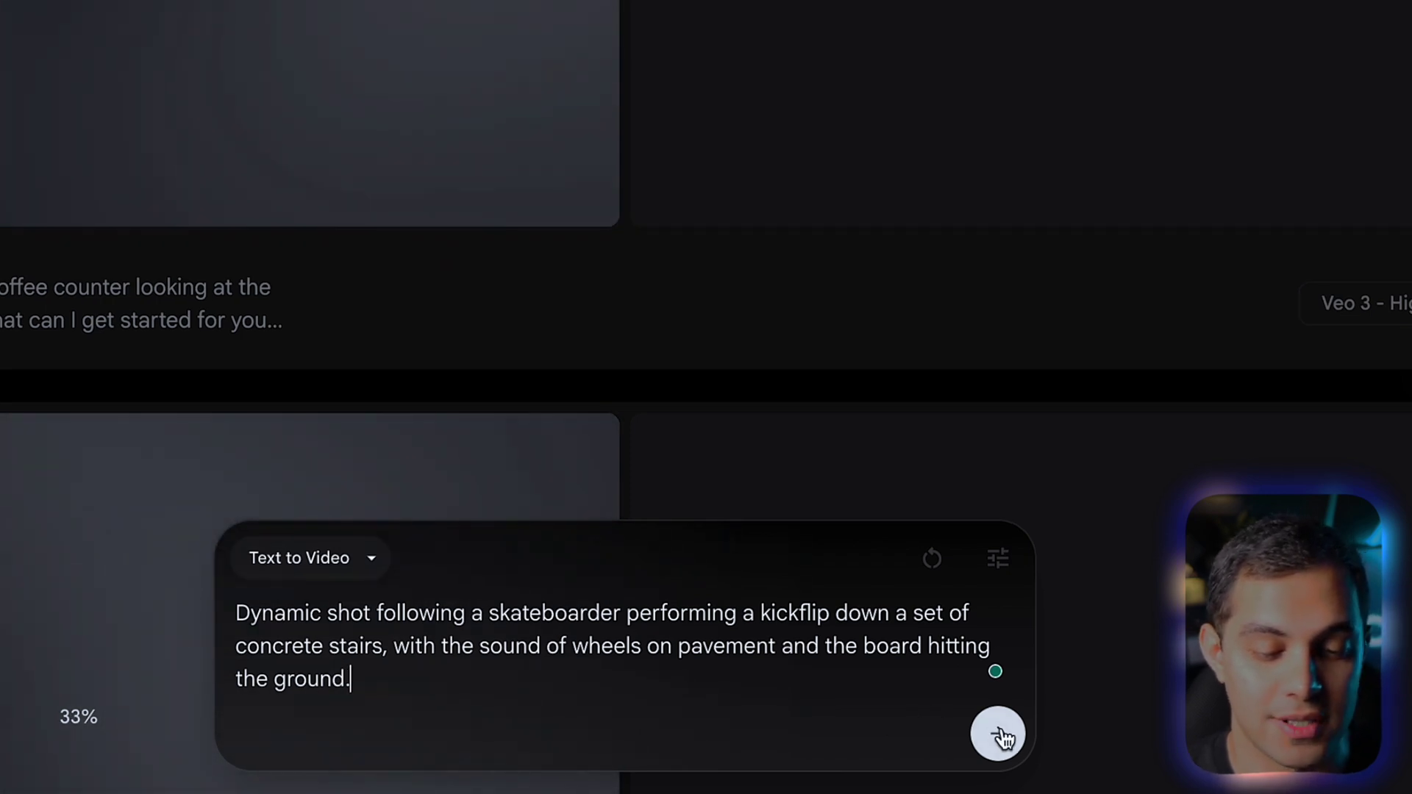
{"action": "left_click", "coordinate": [997, 561]}
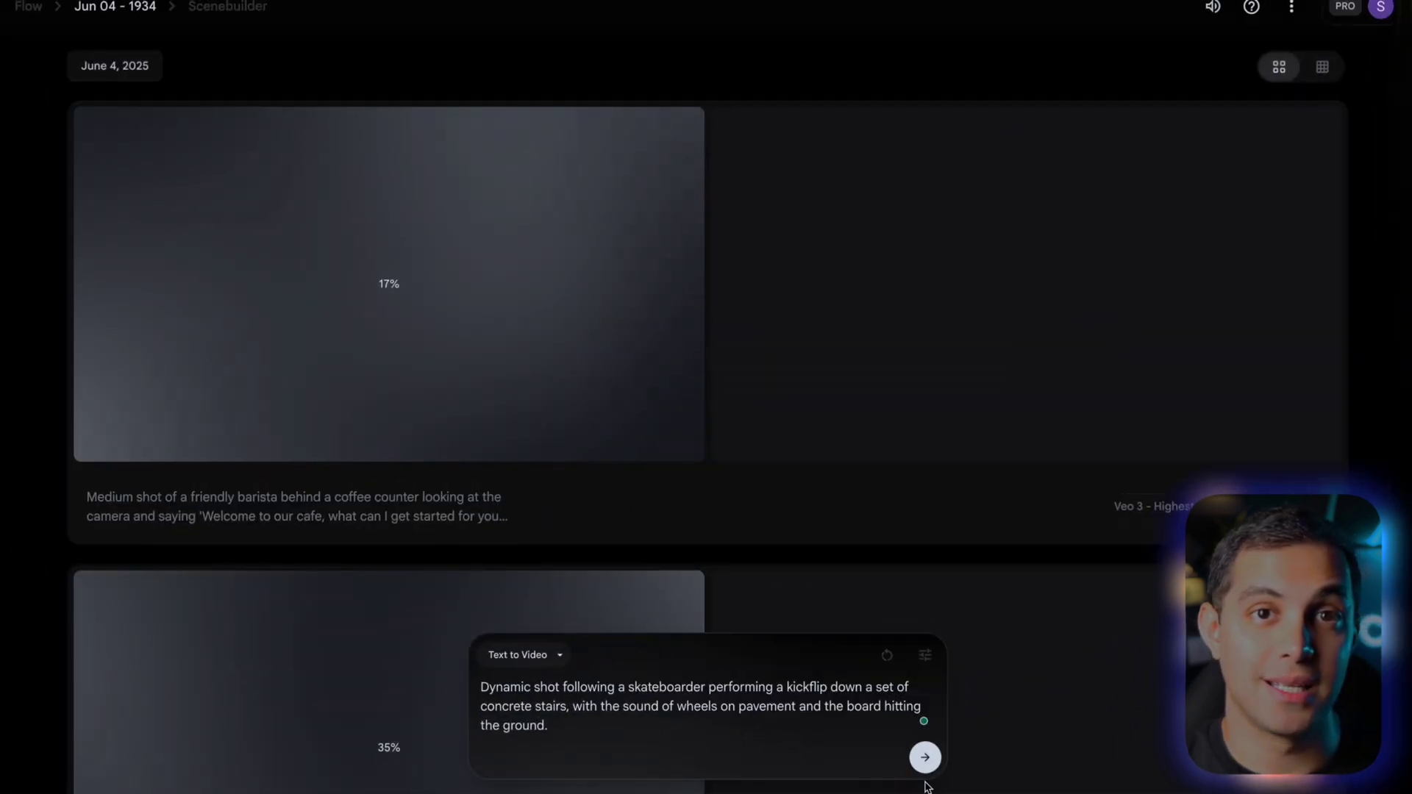
Submit the skateboarder kickflip prompt for generation.
{"action": "left_click", "coordinate": [938, 752]}
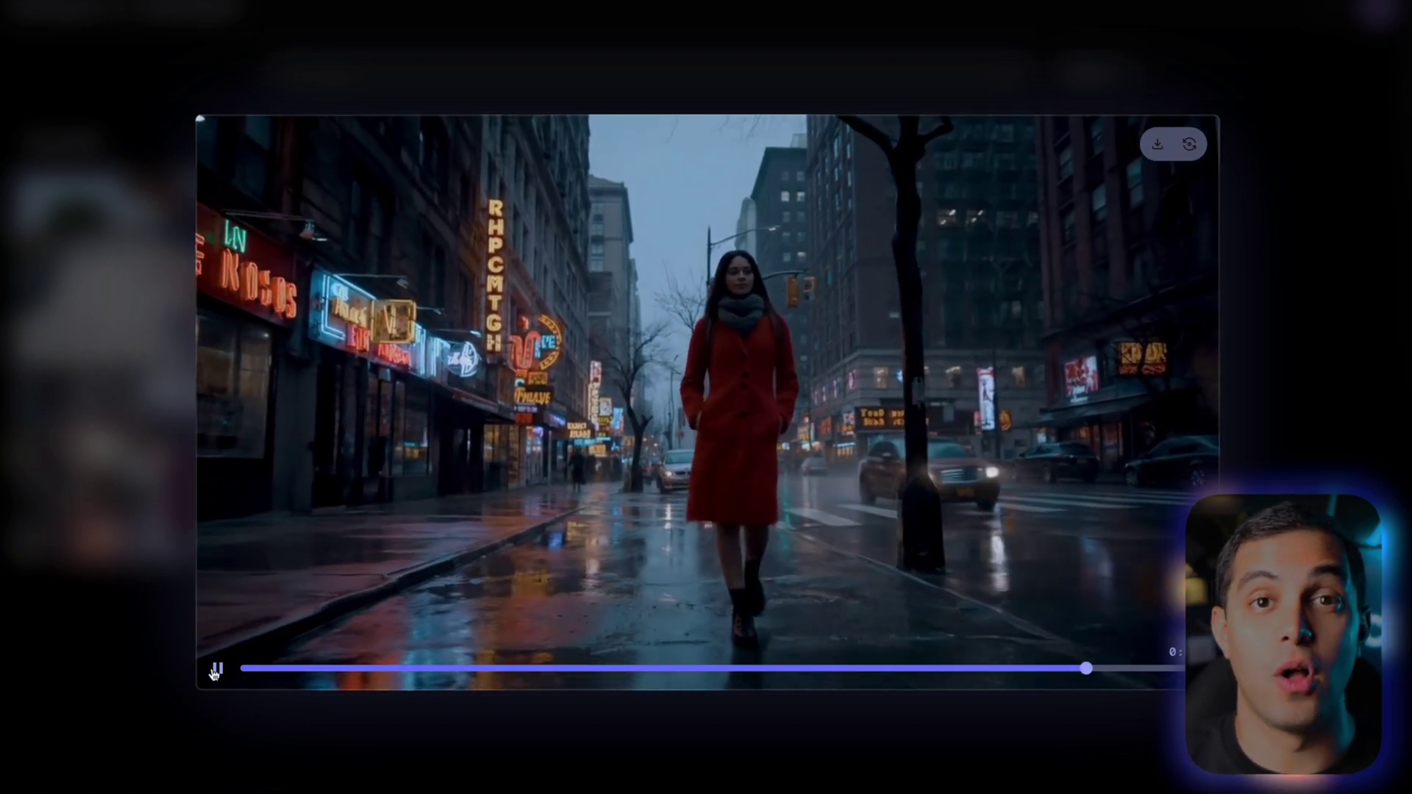
Close the red-coat video and open the bread dough kneading clip from the library.
{"action": "key", "text": "Escape"}
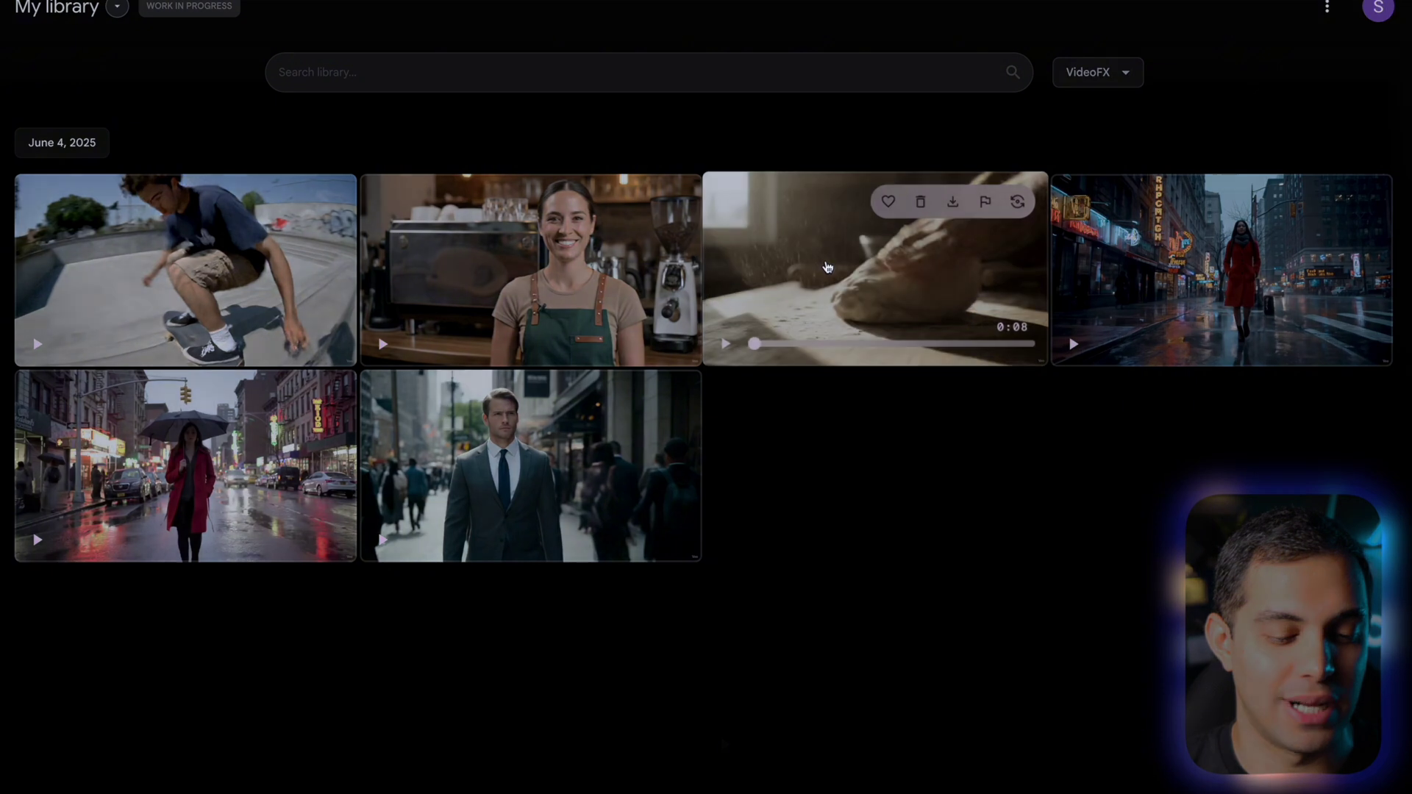
{"action": "left_click", "coordinate": [873, 265]}
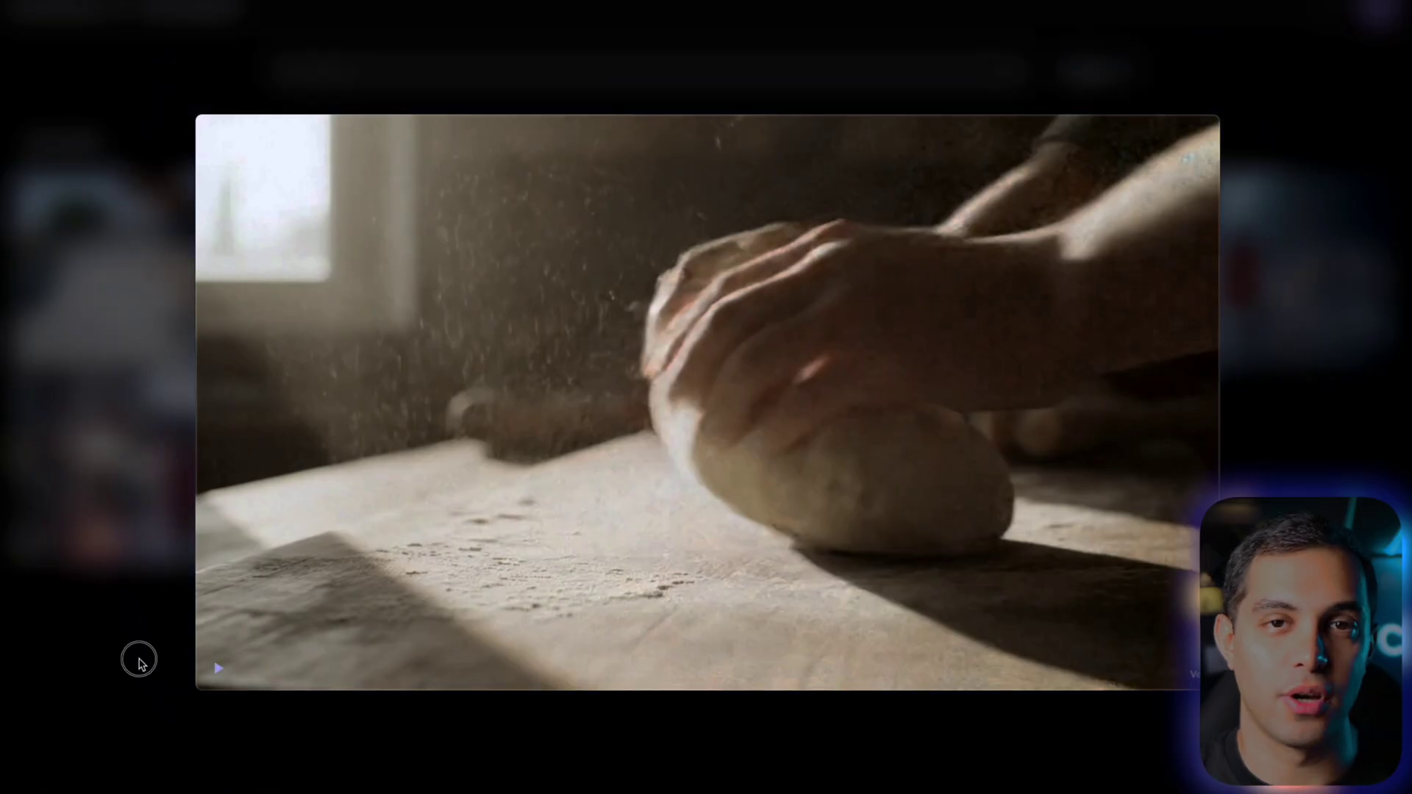
Return to the library, open the barista café greeting clip and play it.
{"action": "left_click", "coordinate": [139, 661]}
{"action": "left_click", "coordinate": [471, 321]}
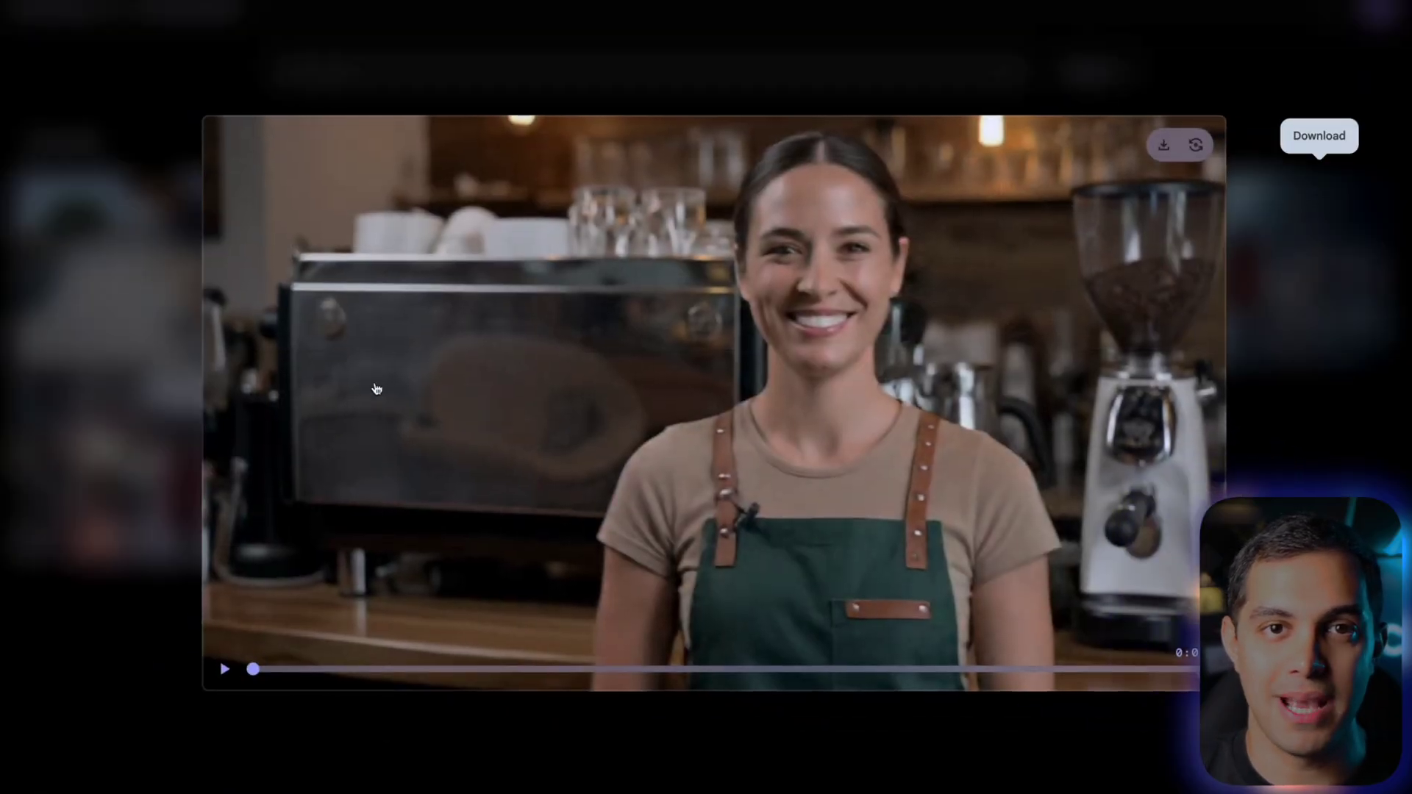
{"action": "left_click", "coordinate": [221, 669]}
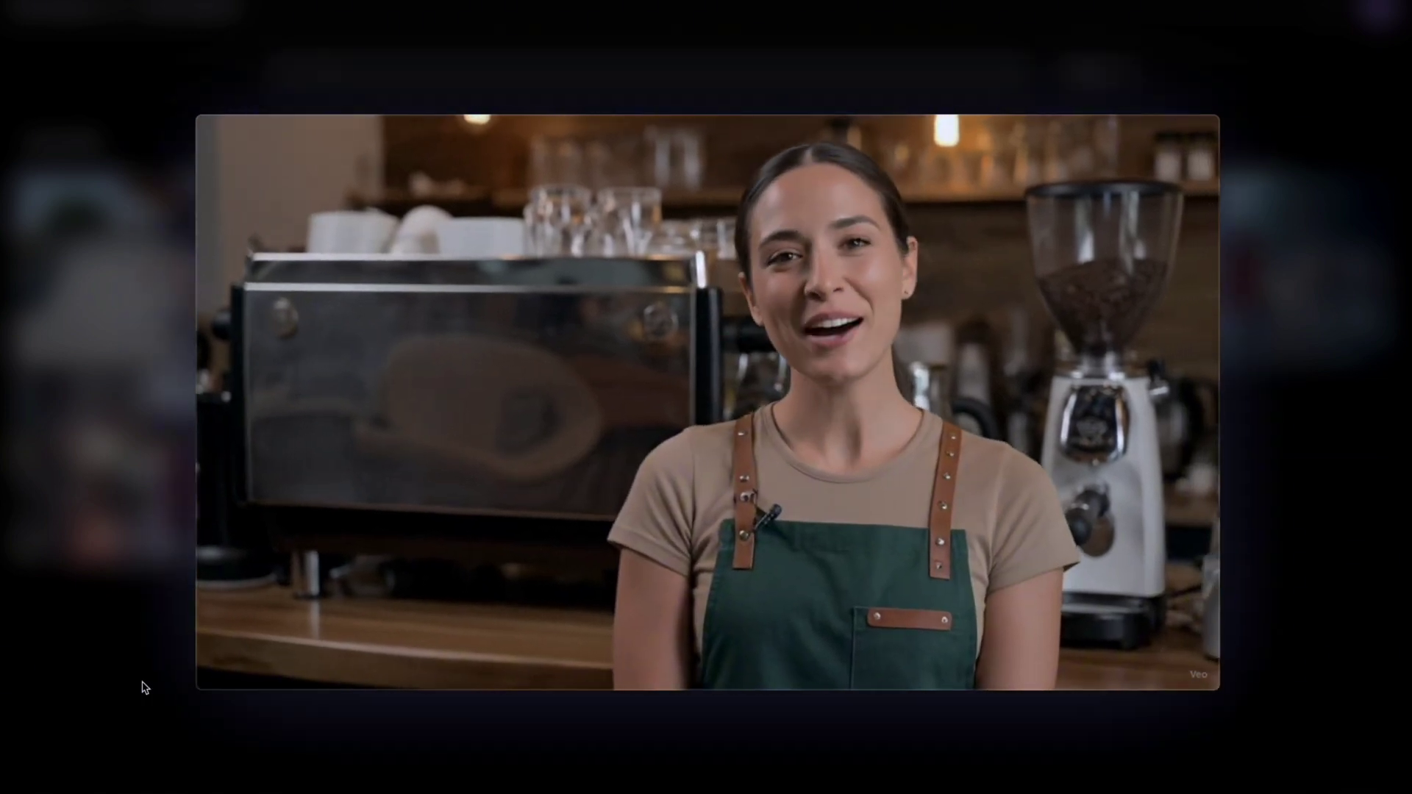